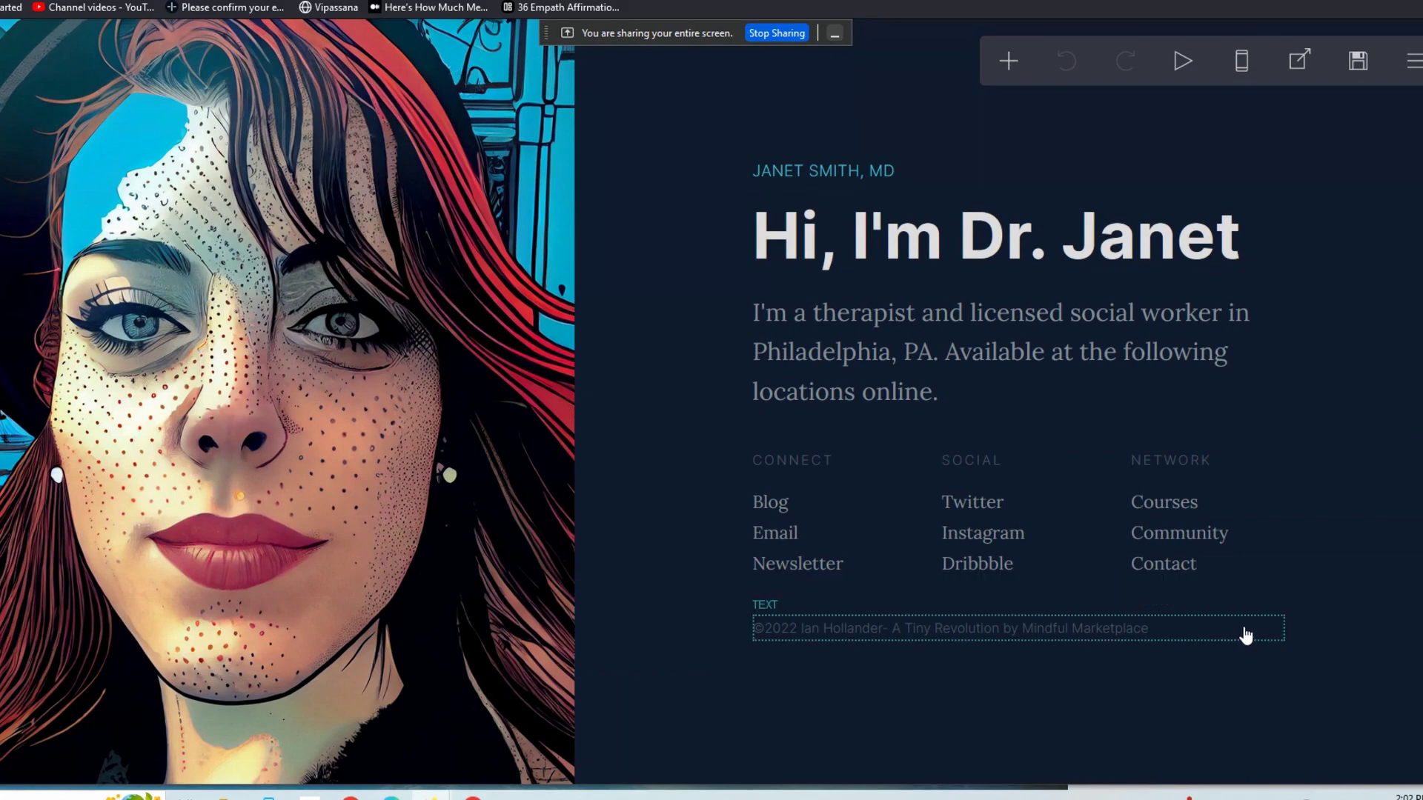
Step: Open the site's Publish panel and scroll down to its publishing options
left_click(1360, 65)
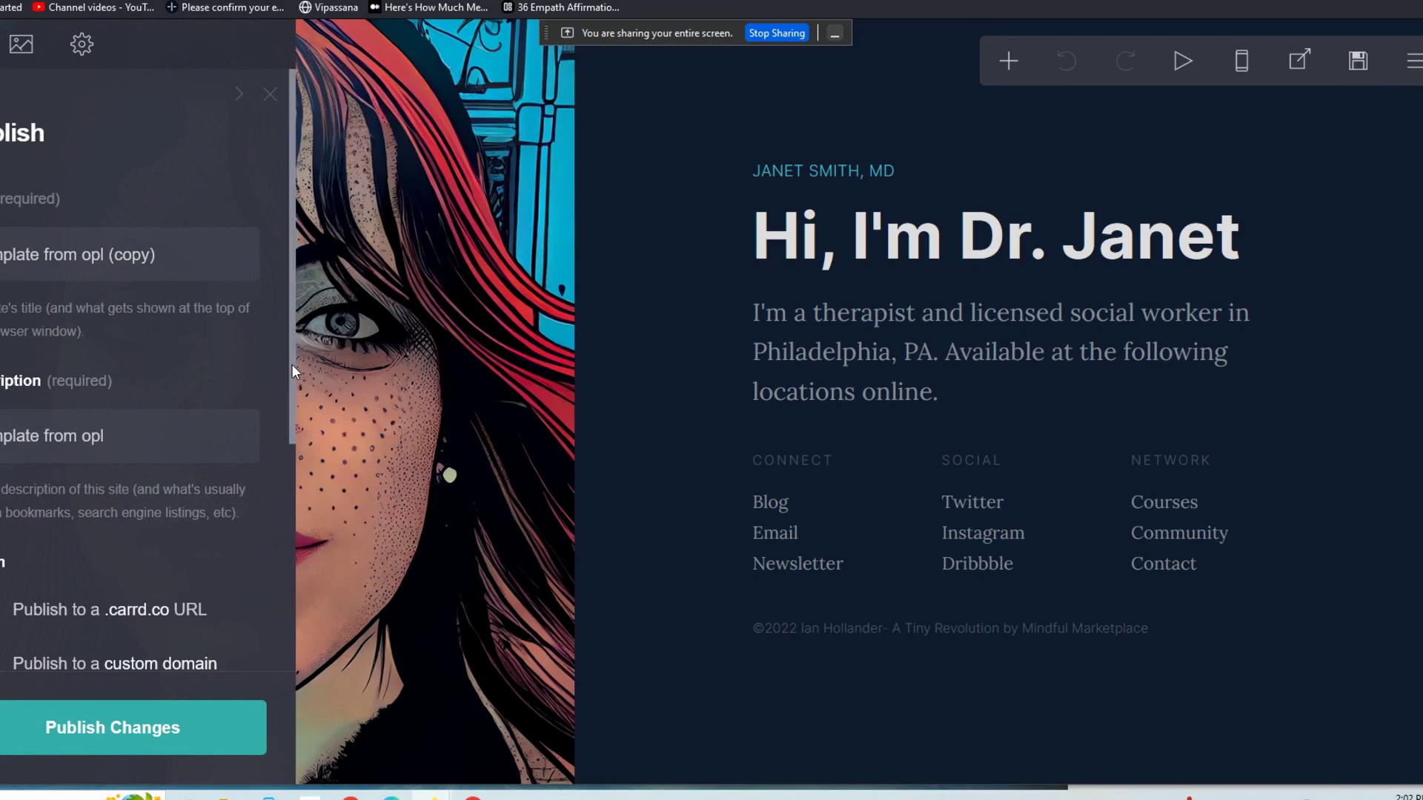
left_click_drag(293, 363, 301, 534)
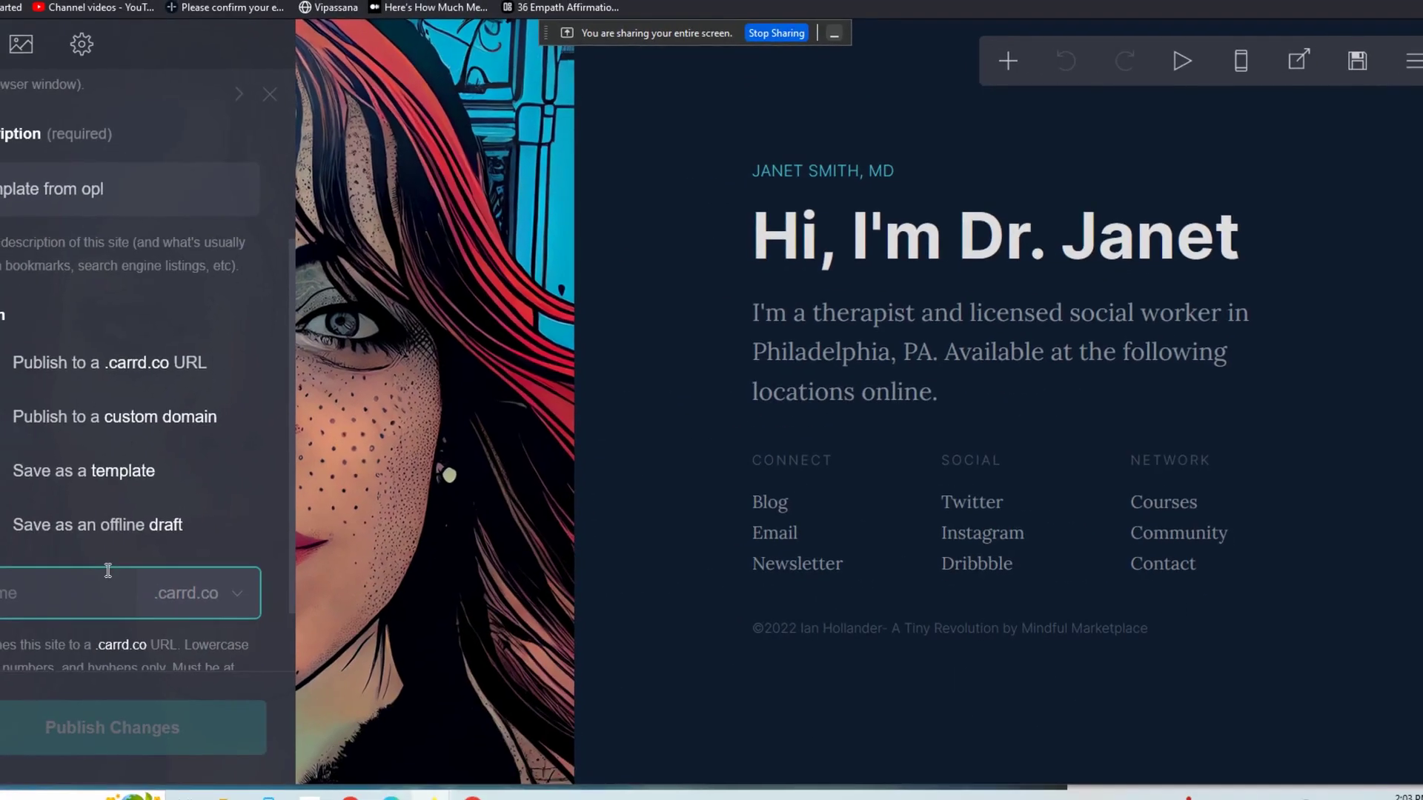
type("drjan")
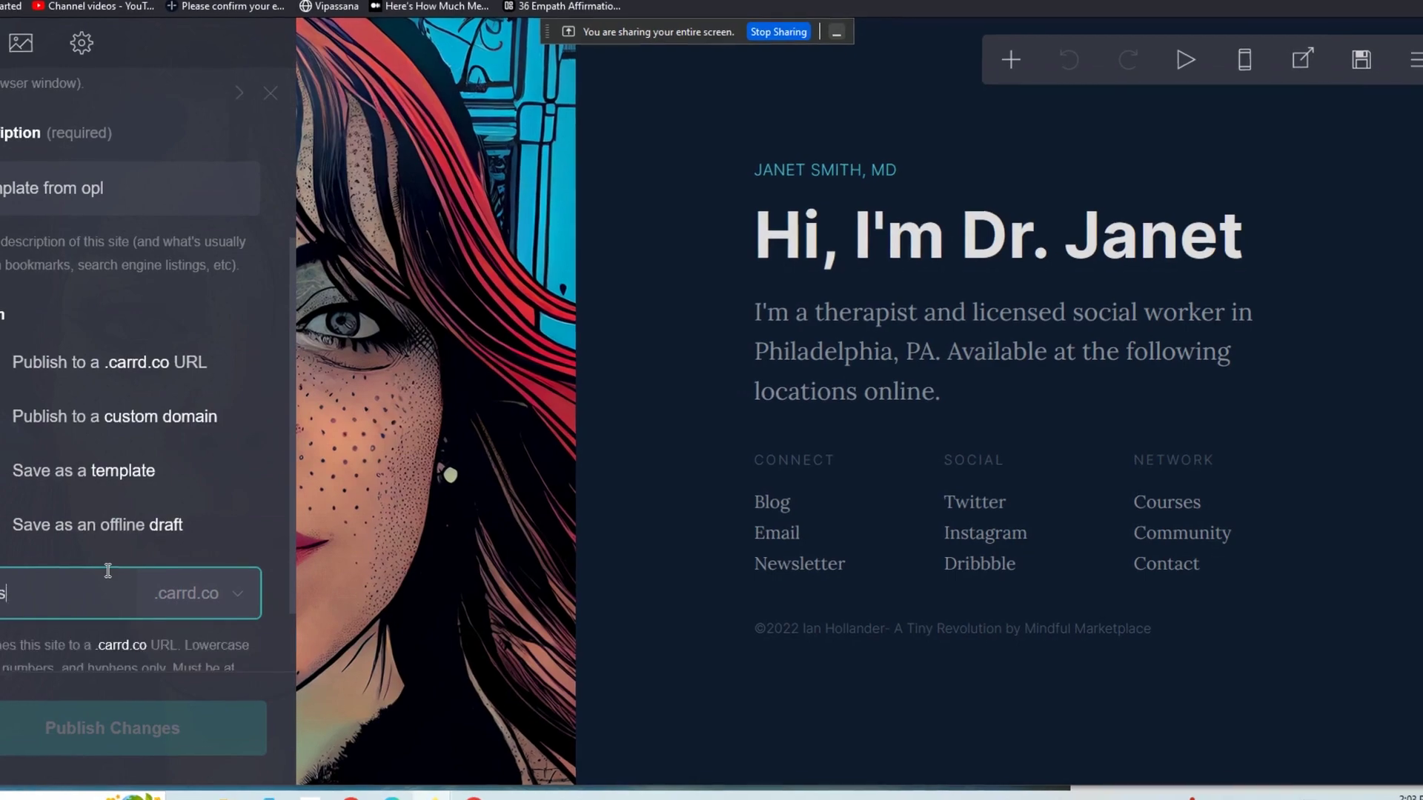
type("business")
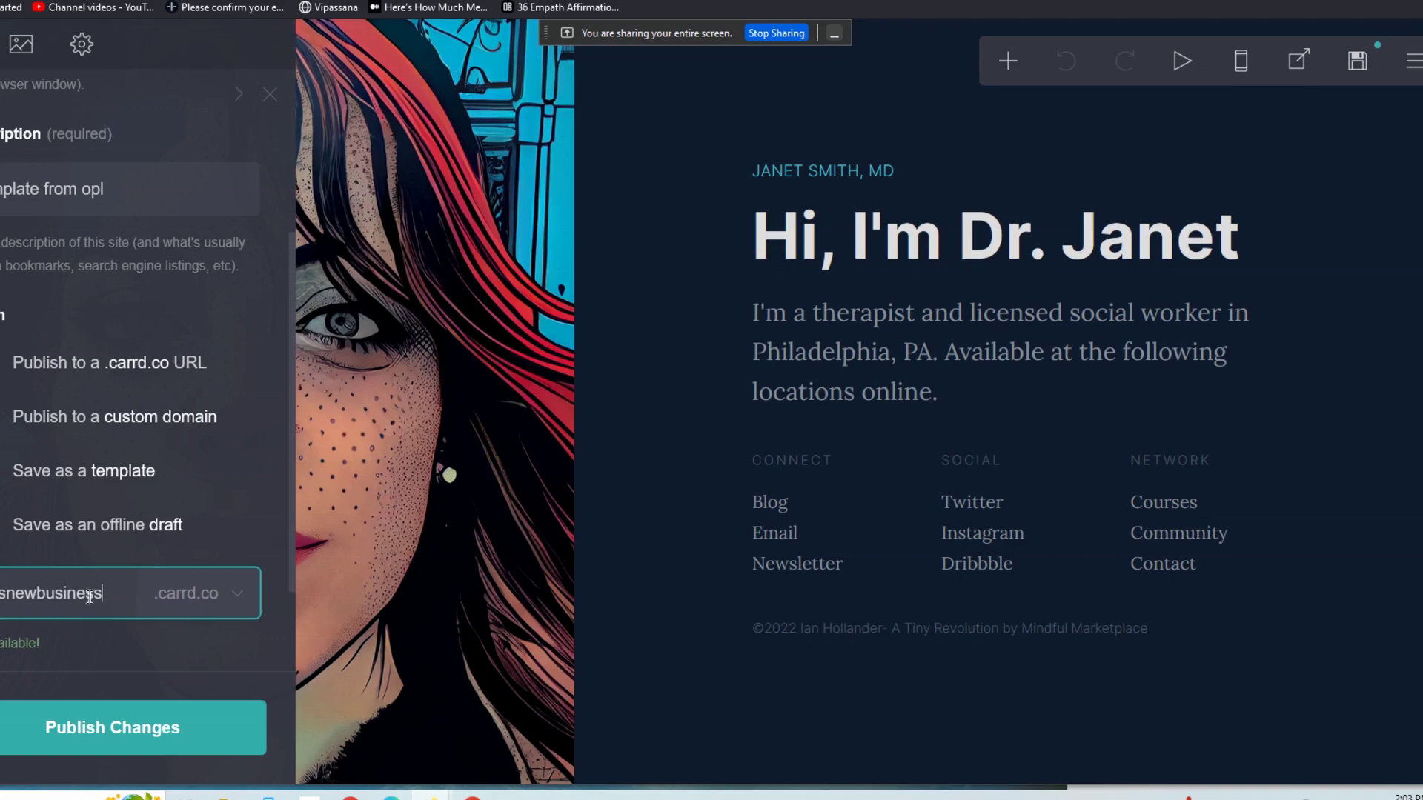
key("BackSpace")
key("BackSpace")
key("BackSpace")
key("BackSpace")
key("BackSpace")
key("BackSpace")
key("BackSpace")
key("BackSpace")
key("BackSpace")
key("BackSpace")
key("BackSpace")
key("BackSpace")
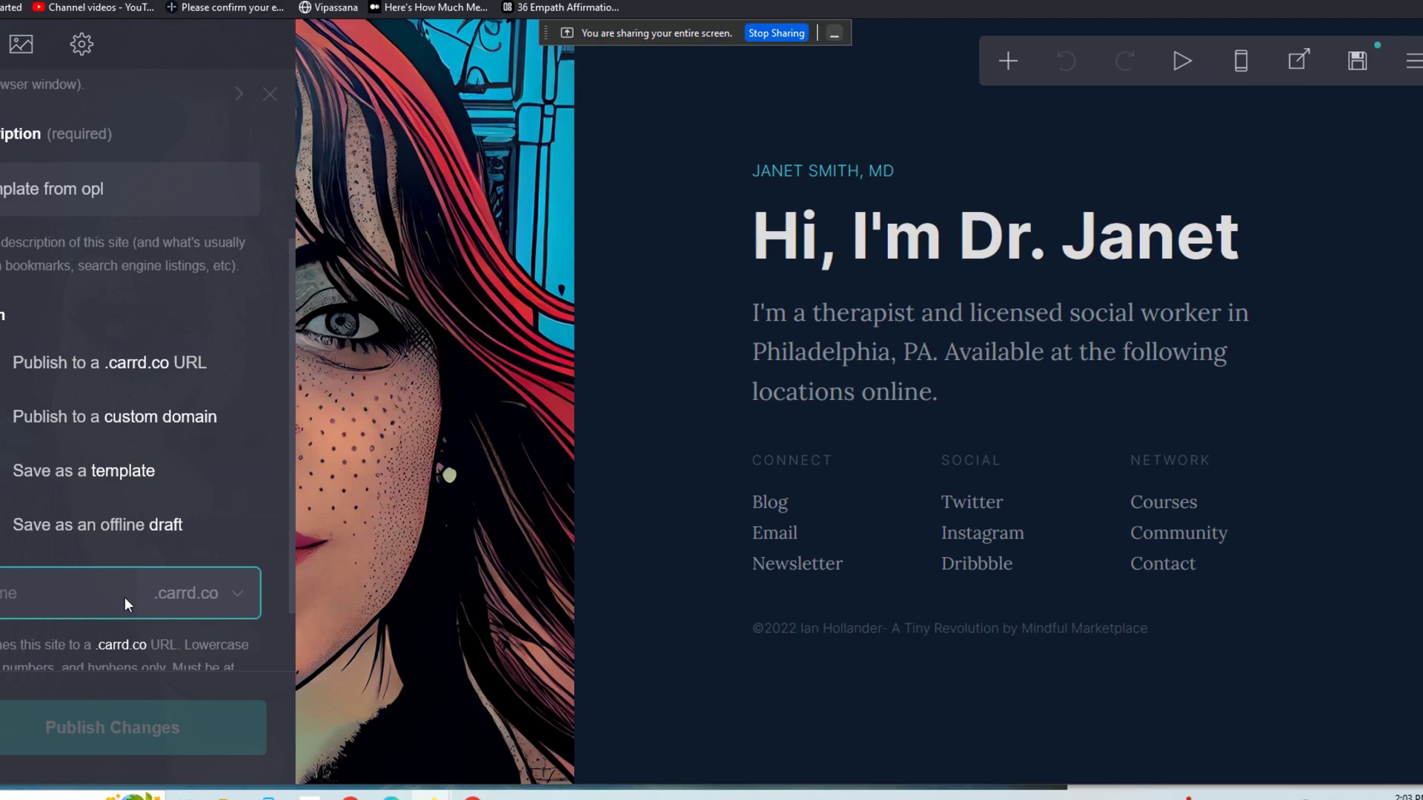
type("spizza")
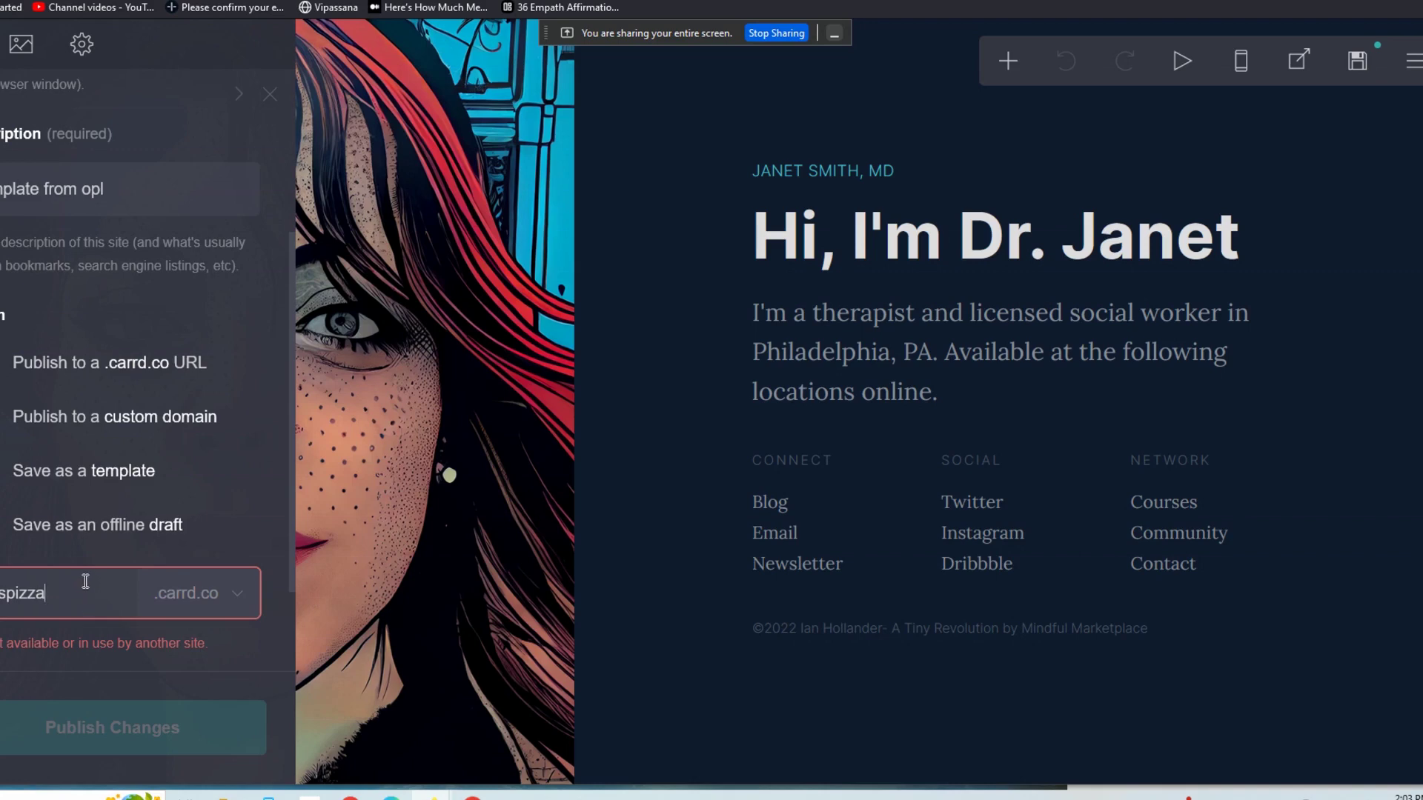
key("BackSpace")
key("BackSpace")
key("BackSpace")
key("BackSpace")
key("BackSpace")
key("BackSpace")
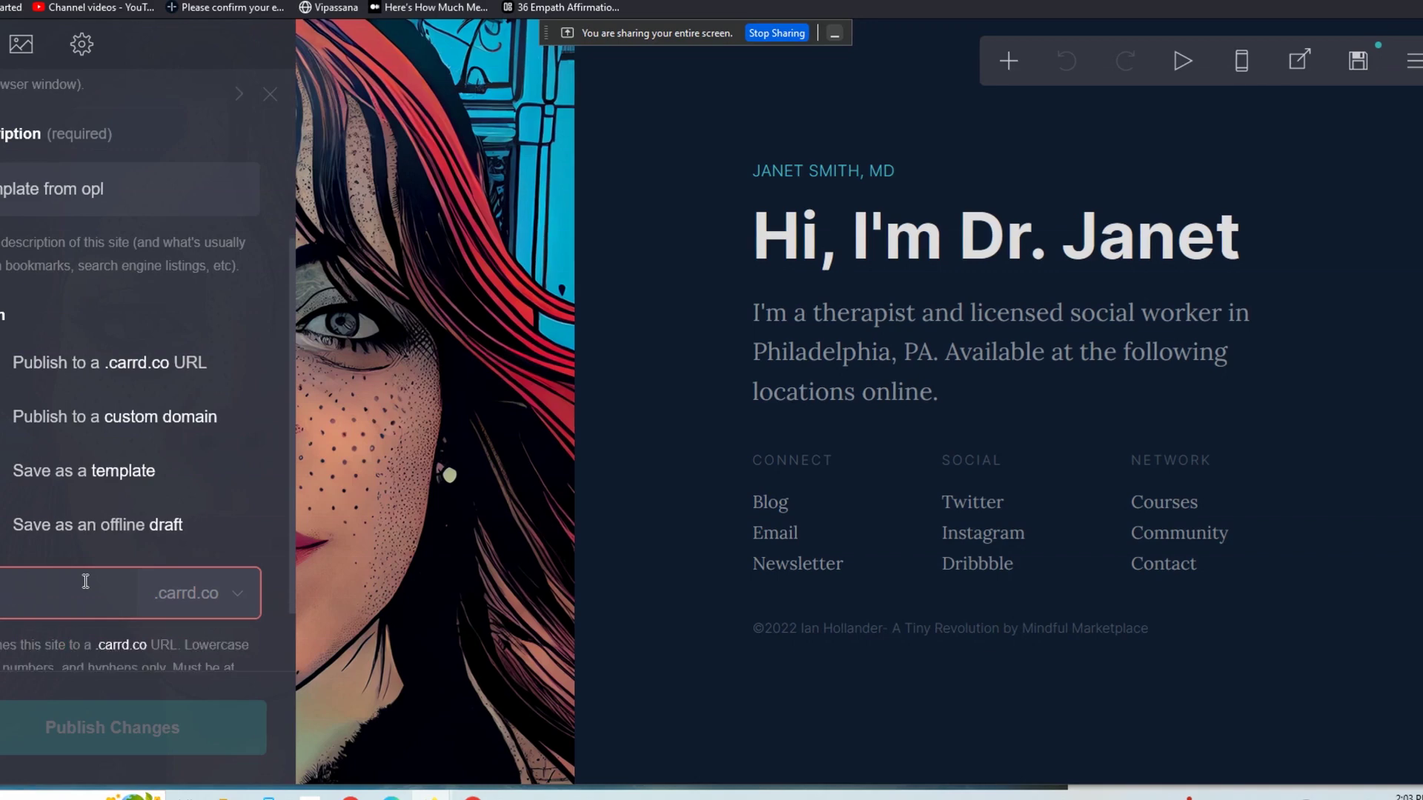
Step: Enter 'espizza' as the site's .carrd.co subdomain
type("espizza")
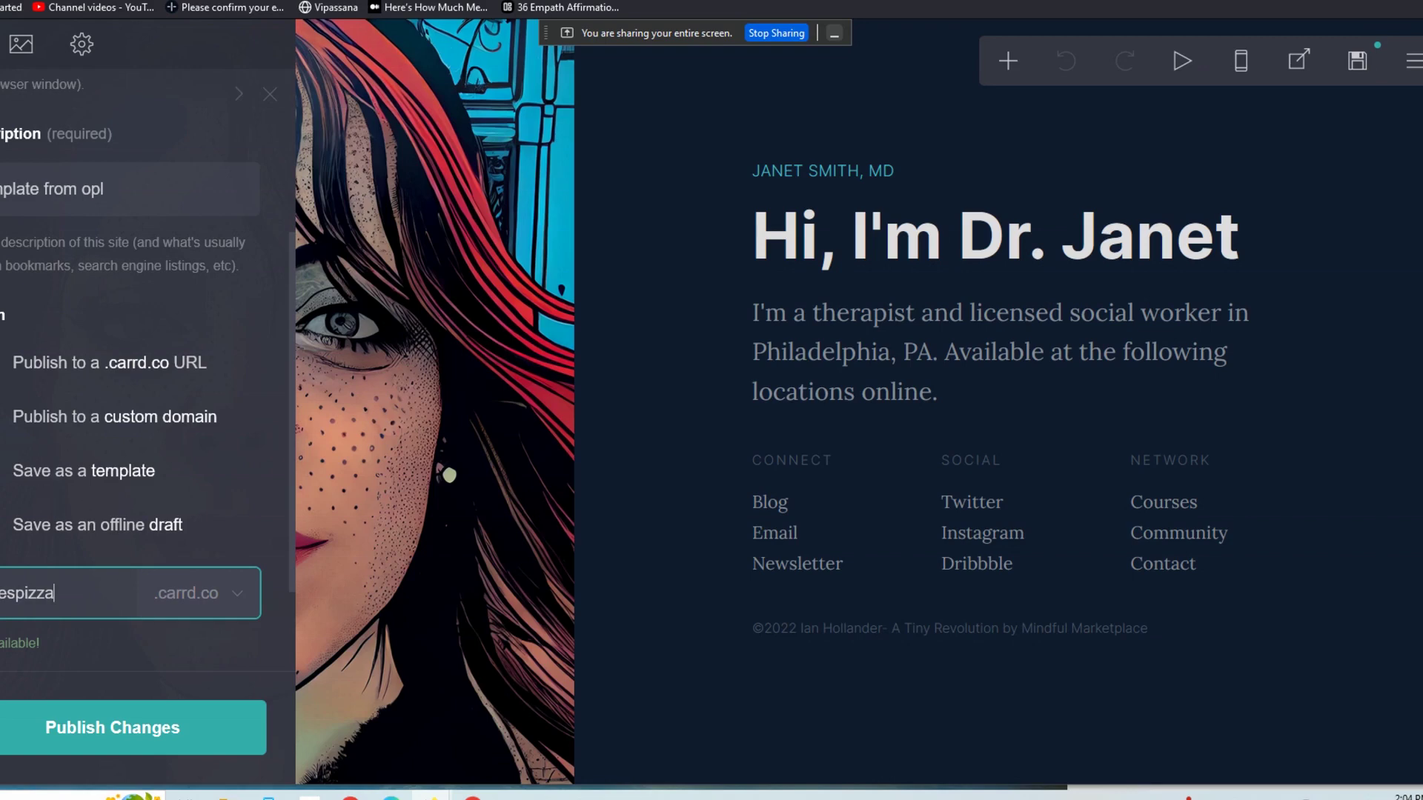
Step: Choose the option to publish the site to a custom domain
left_click(111, 416)
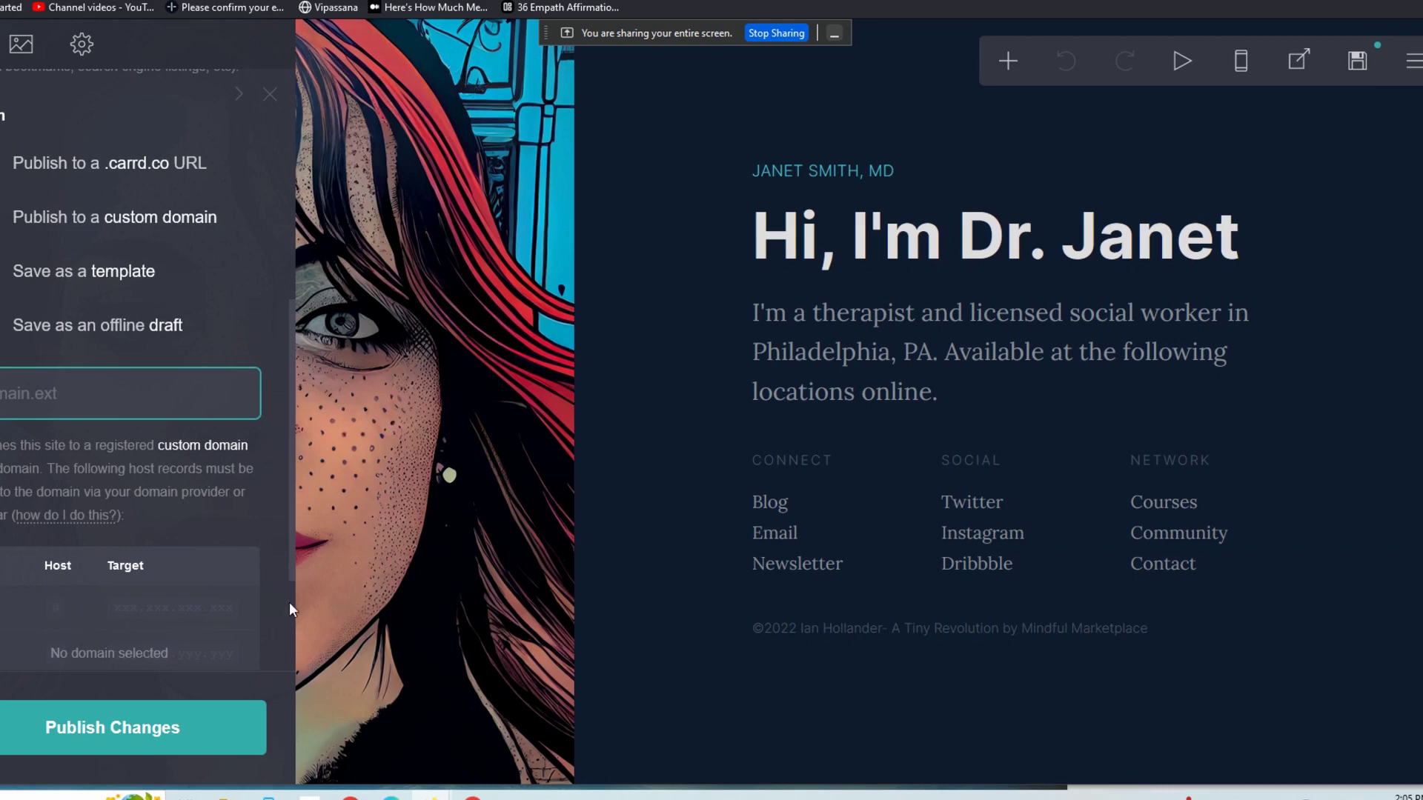
Step: Select the empty domain.ext field and review the host records table, which shows no domain
left_click_drag(290, 389, 292, 437)
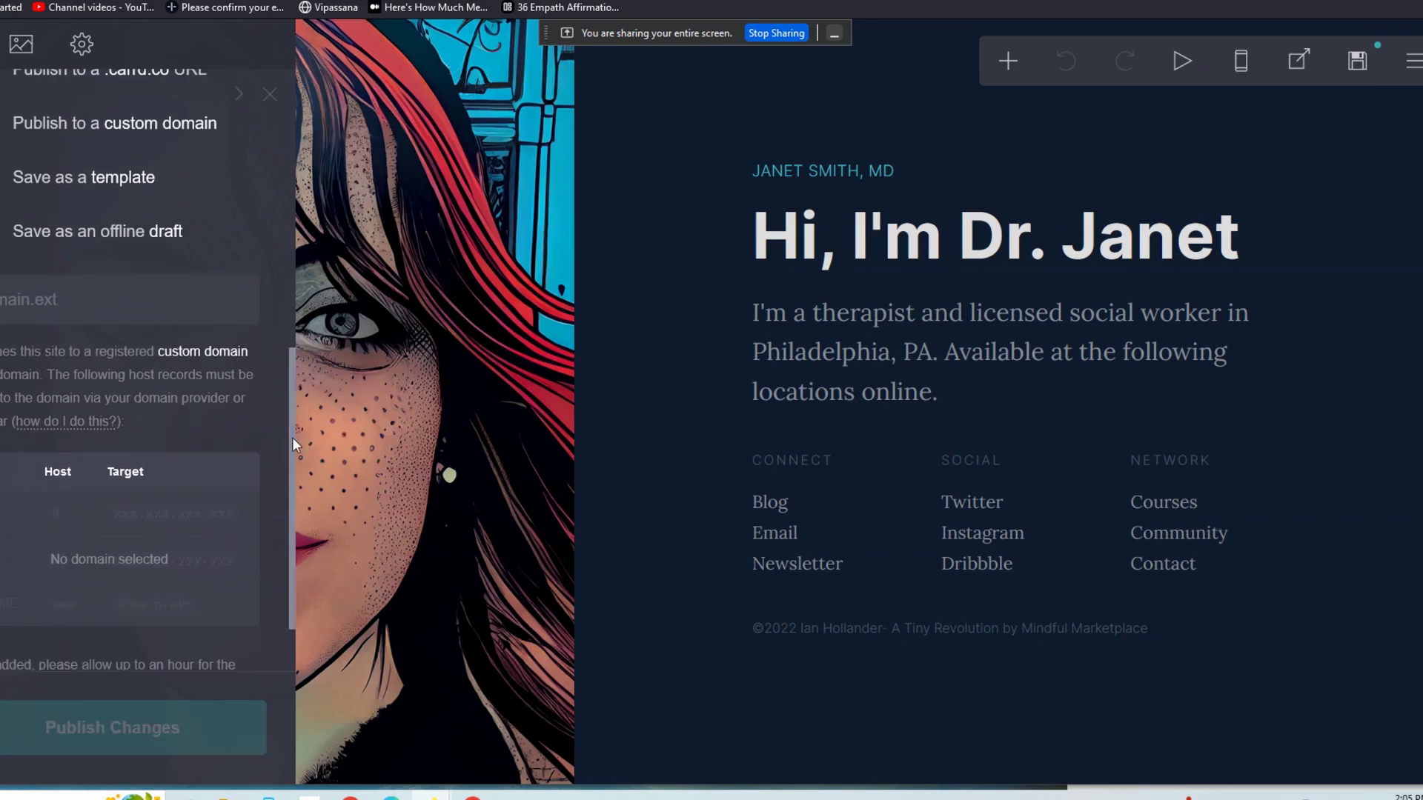
left_click(100, 311)
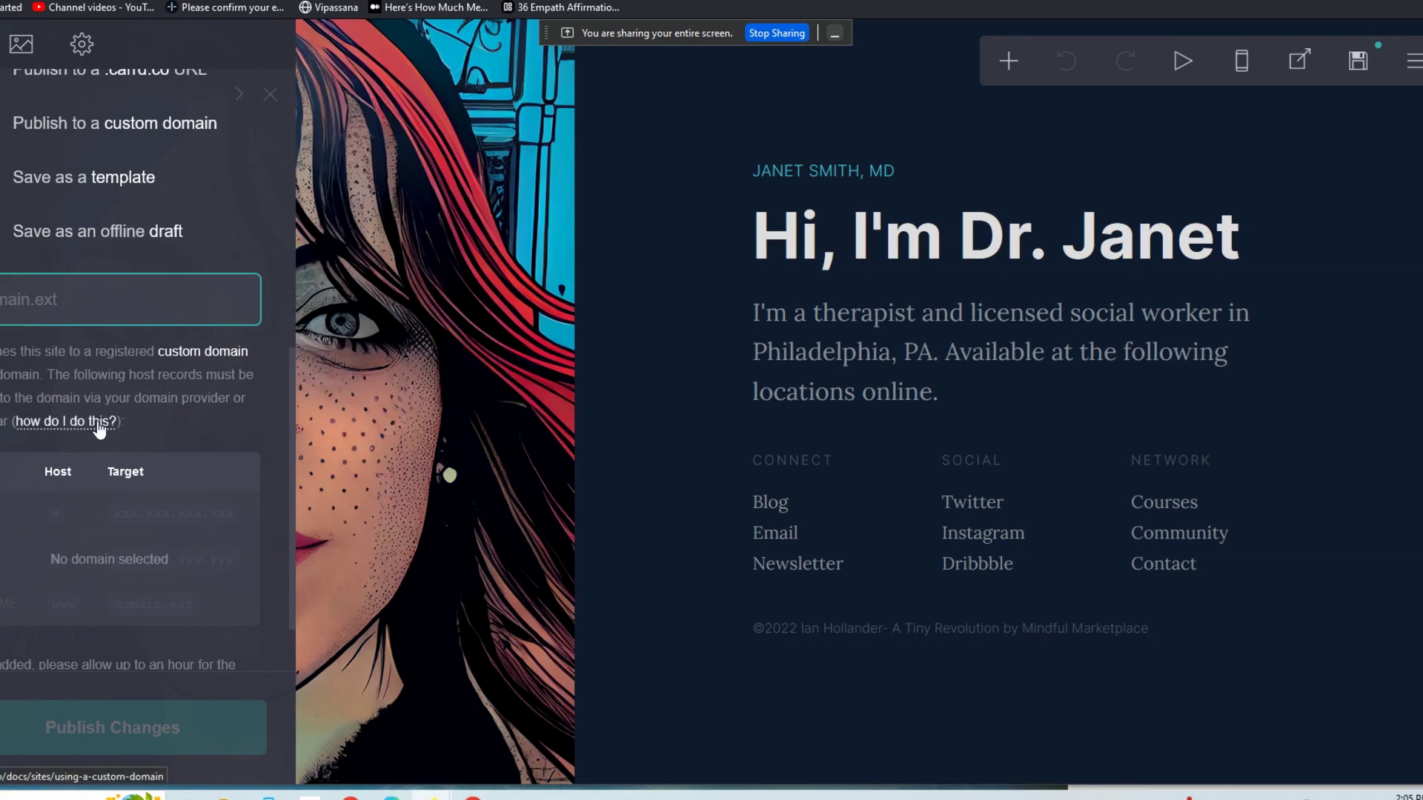
left_click_drag(295, 539, 300, 661)
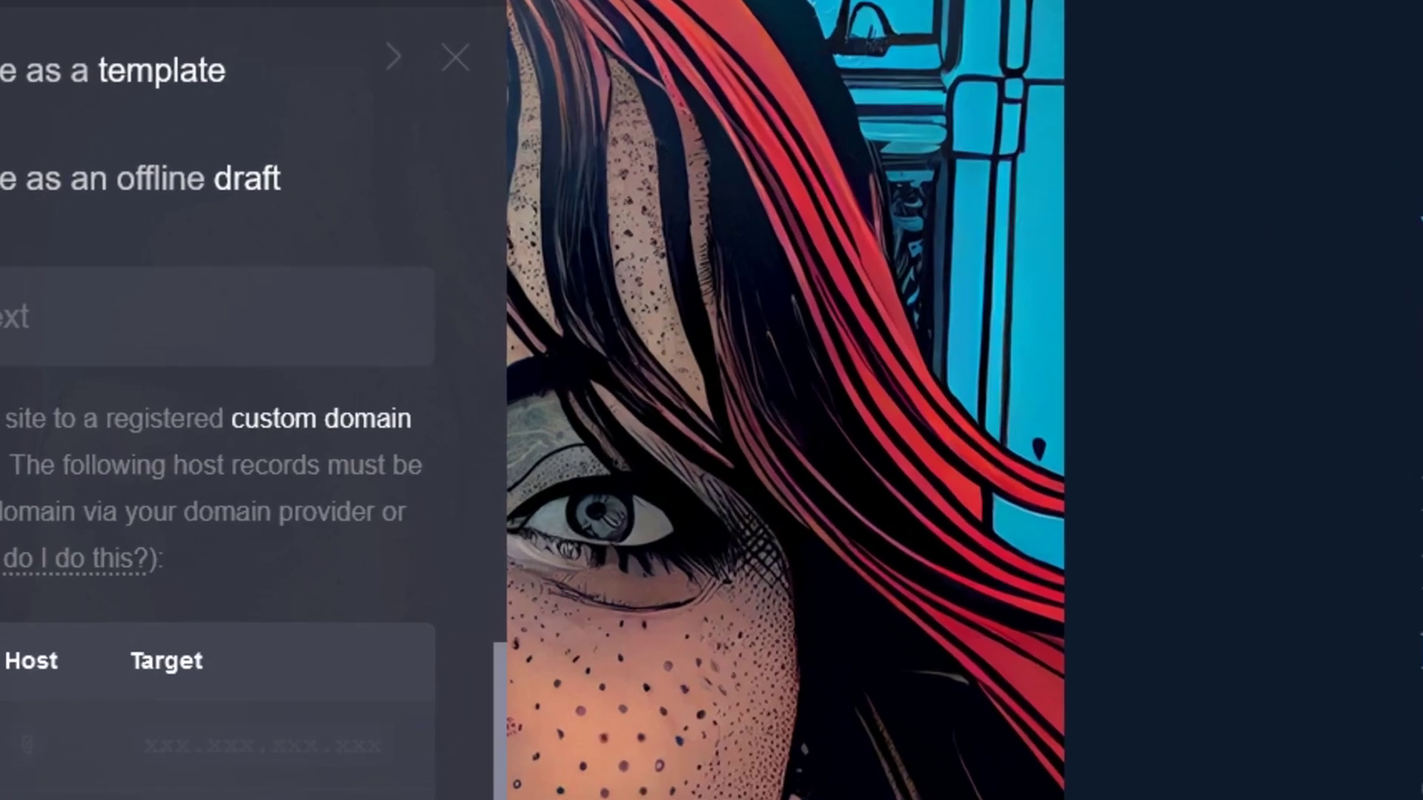
scroll(215, 400, "up", 3)
scroll(252, 400, "up", 1)
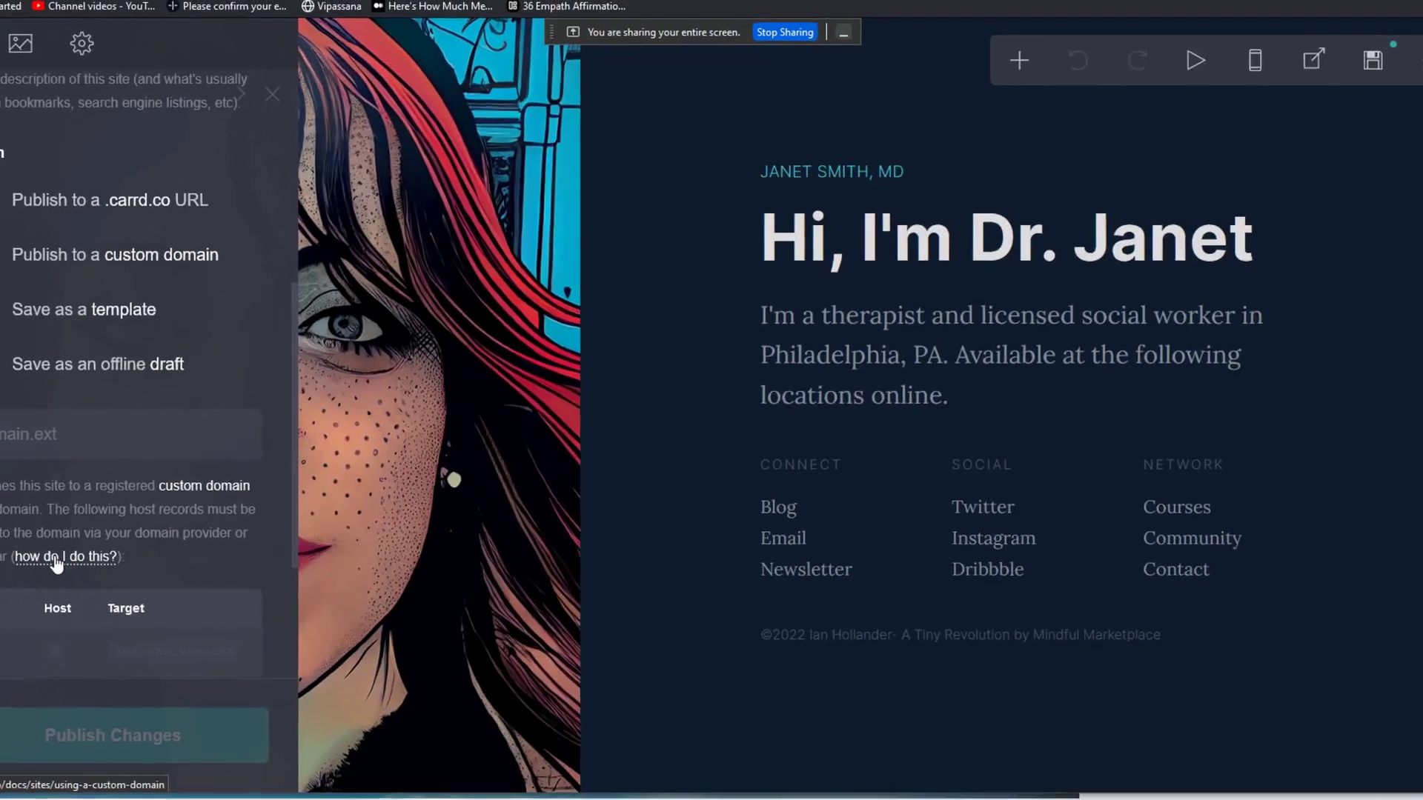
Step: Open the Carrd Docs help on custom domains and read down the setup steps
left_click(55, 552)
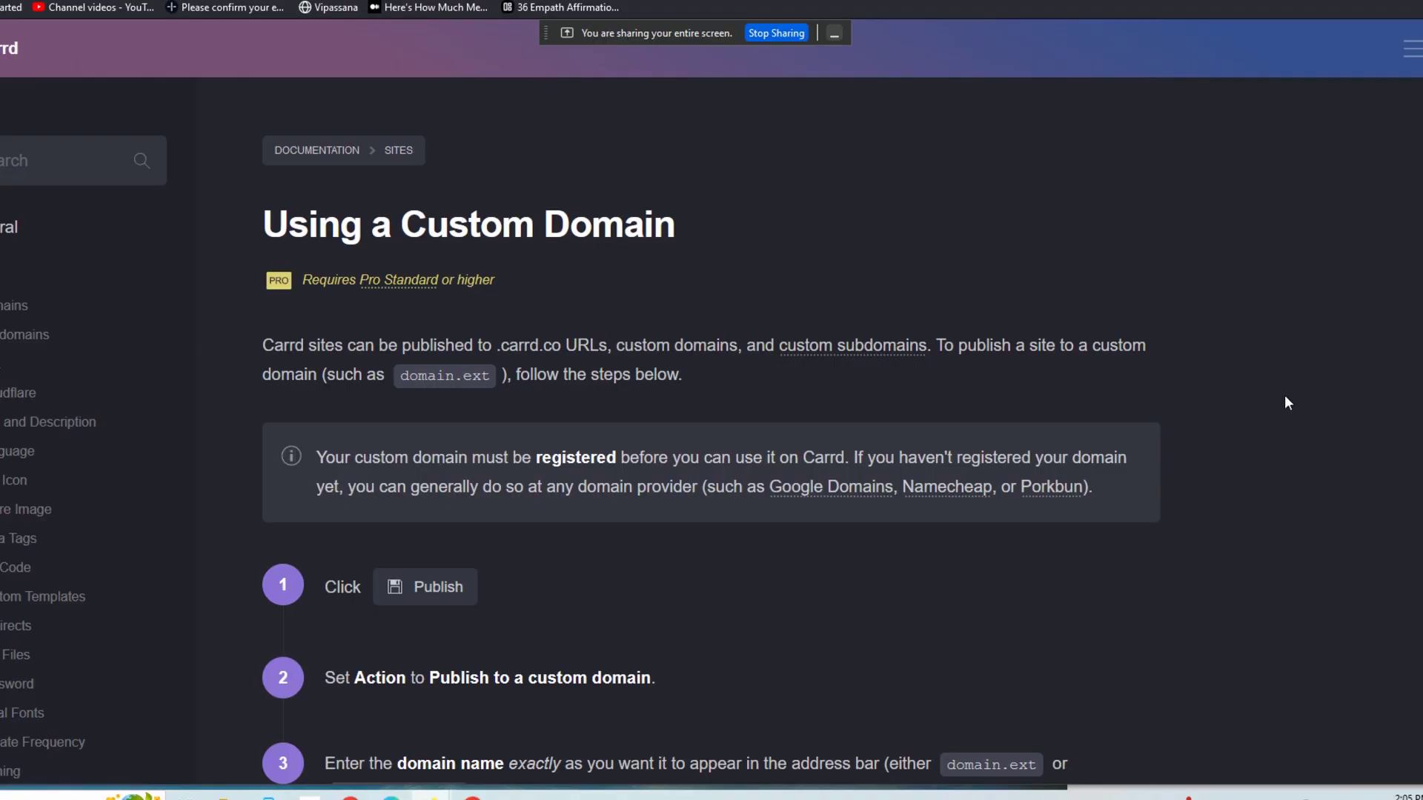
scroll(1411, 215, "down", 4)
scroll(711, 436, "down", 3)
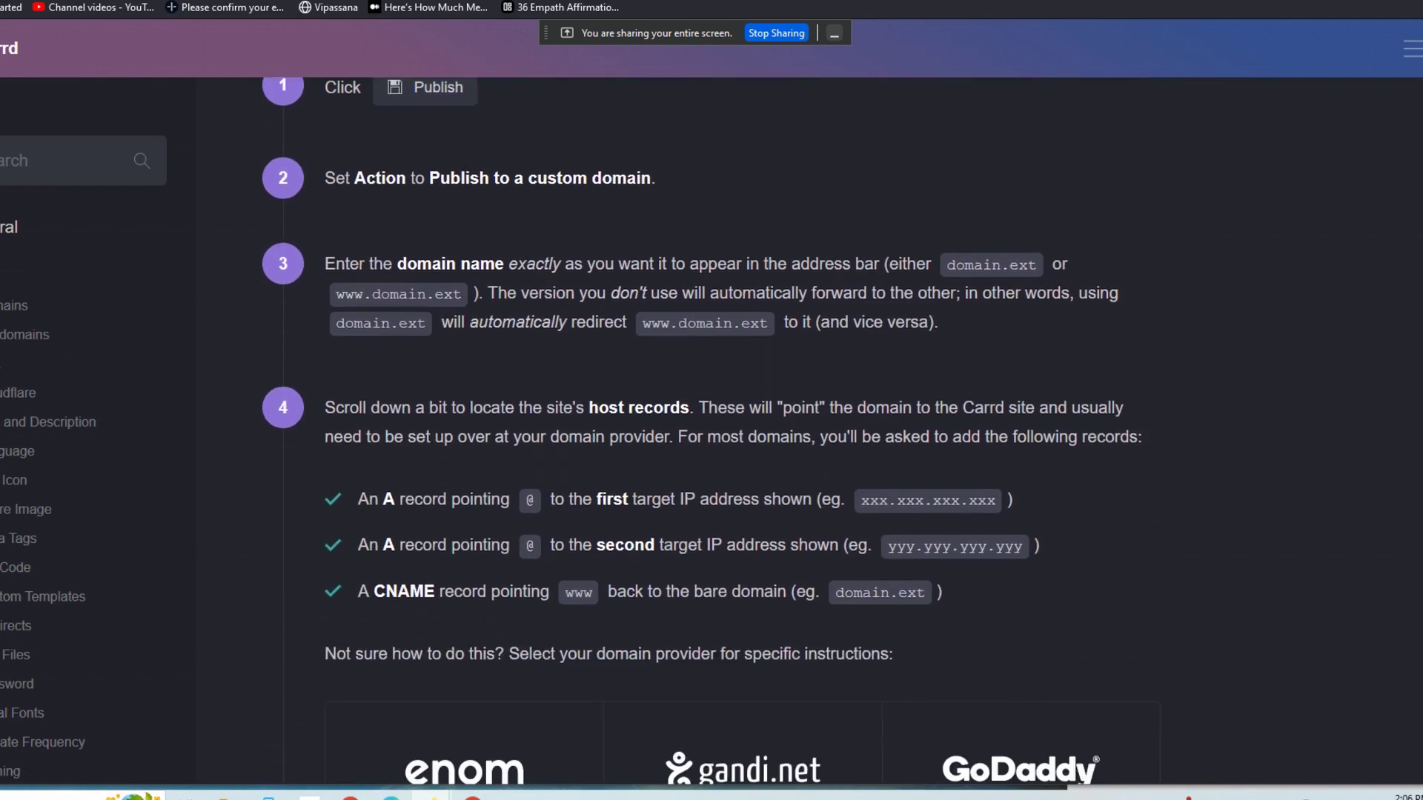
scroll(917, 282, "down", 2)
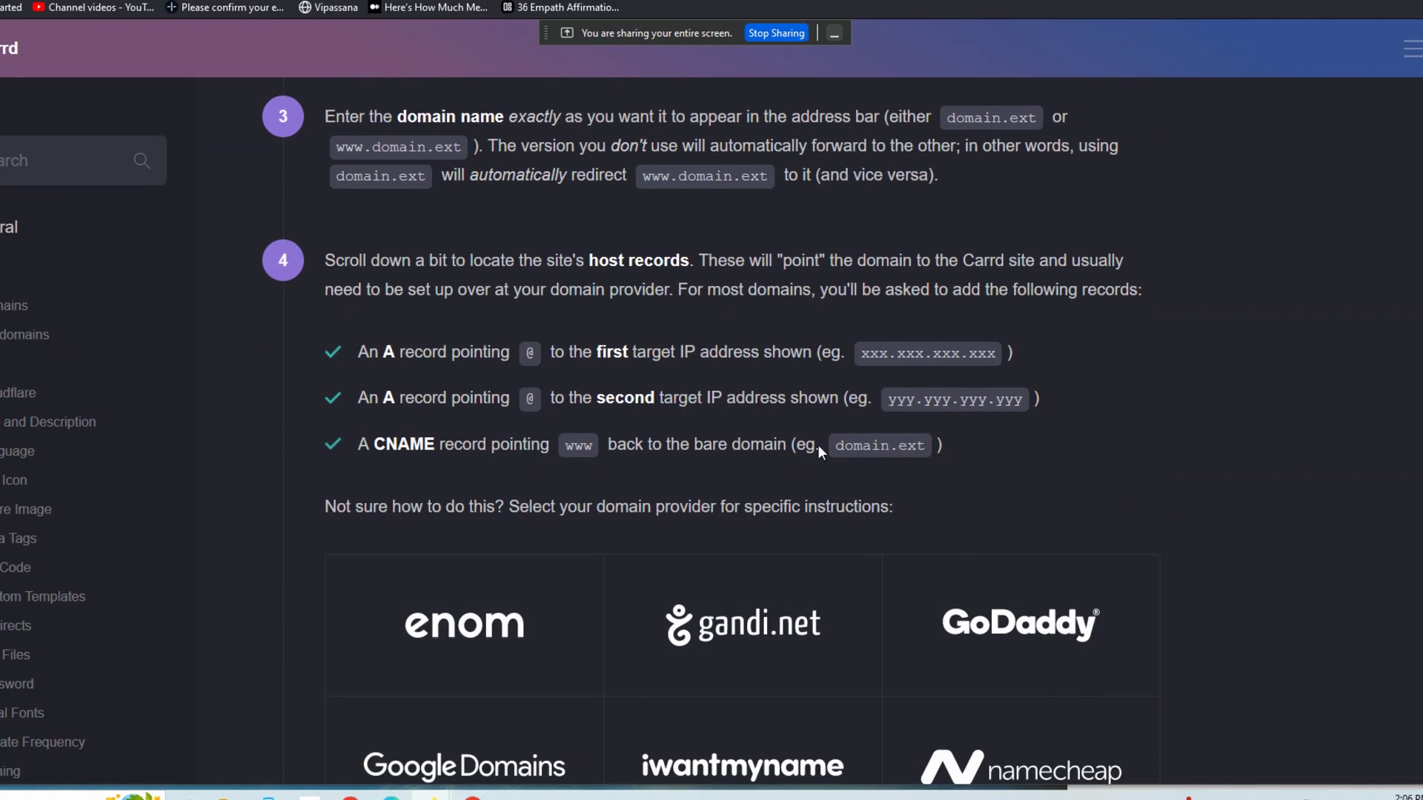
scroll(1080, 305, "down", 4)
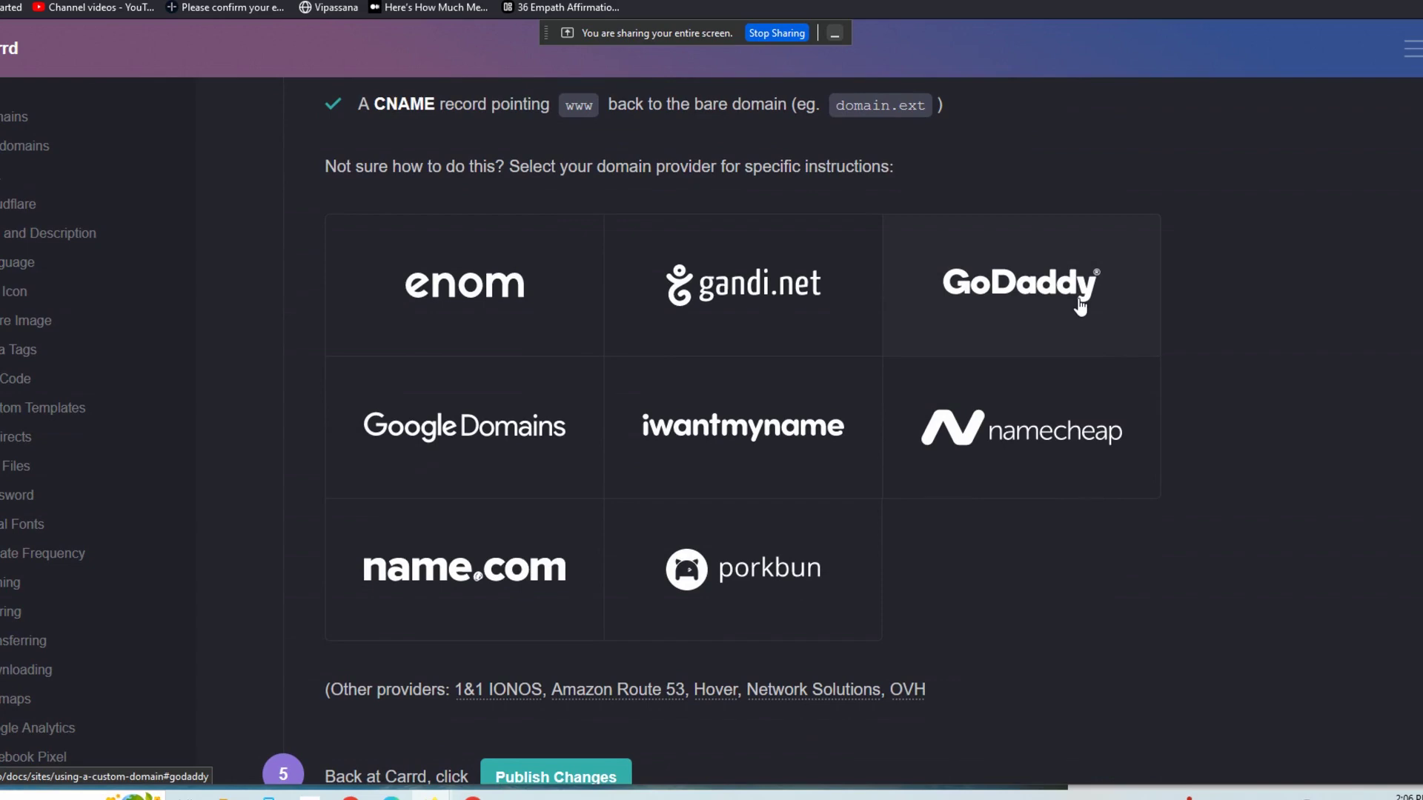
Step: Show the Google Domains-specific DNS instructions and scroll through them
left_click(1032, 314)
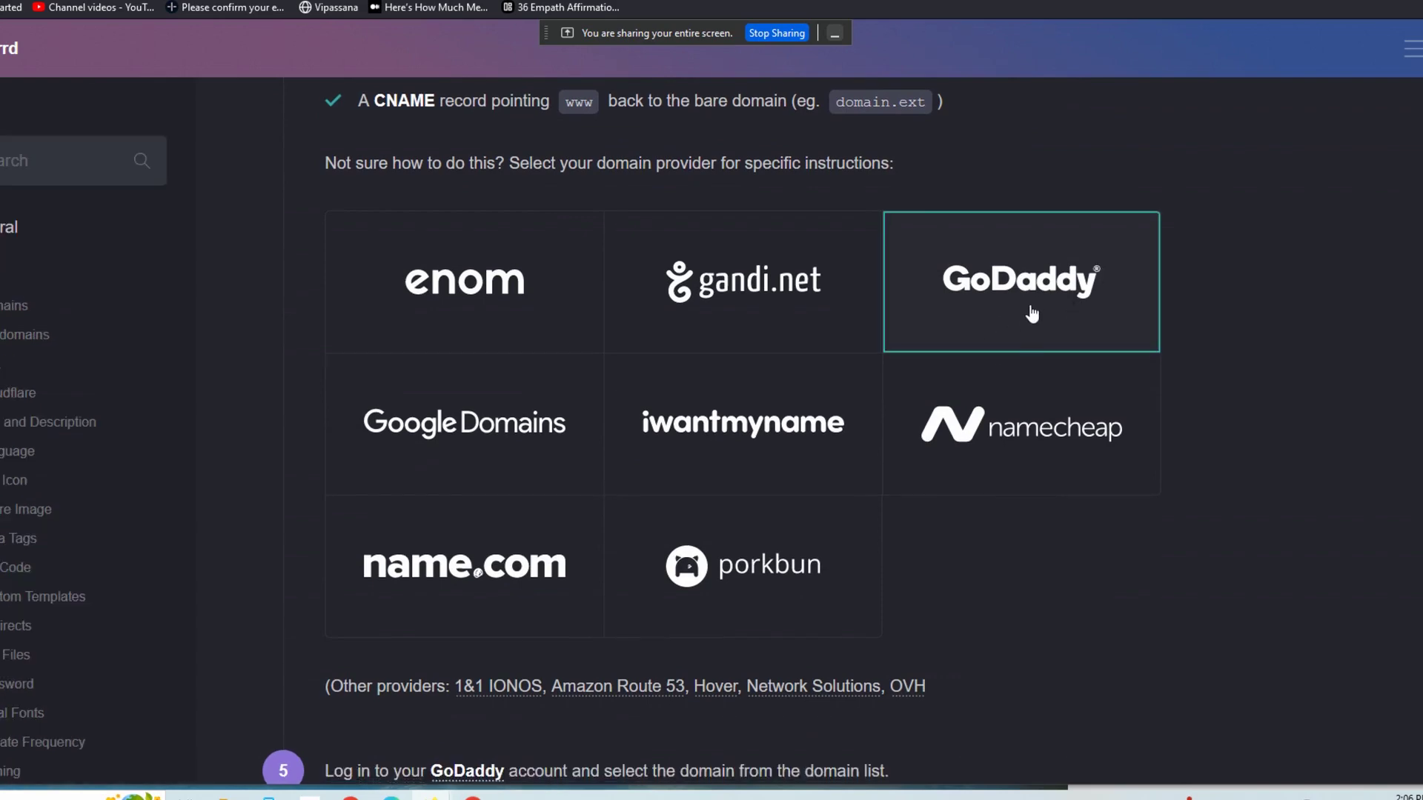
scroll(1032, 311, "down", 4)
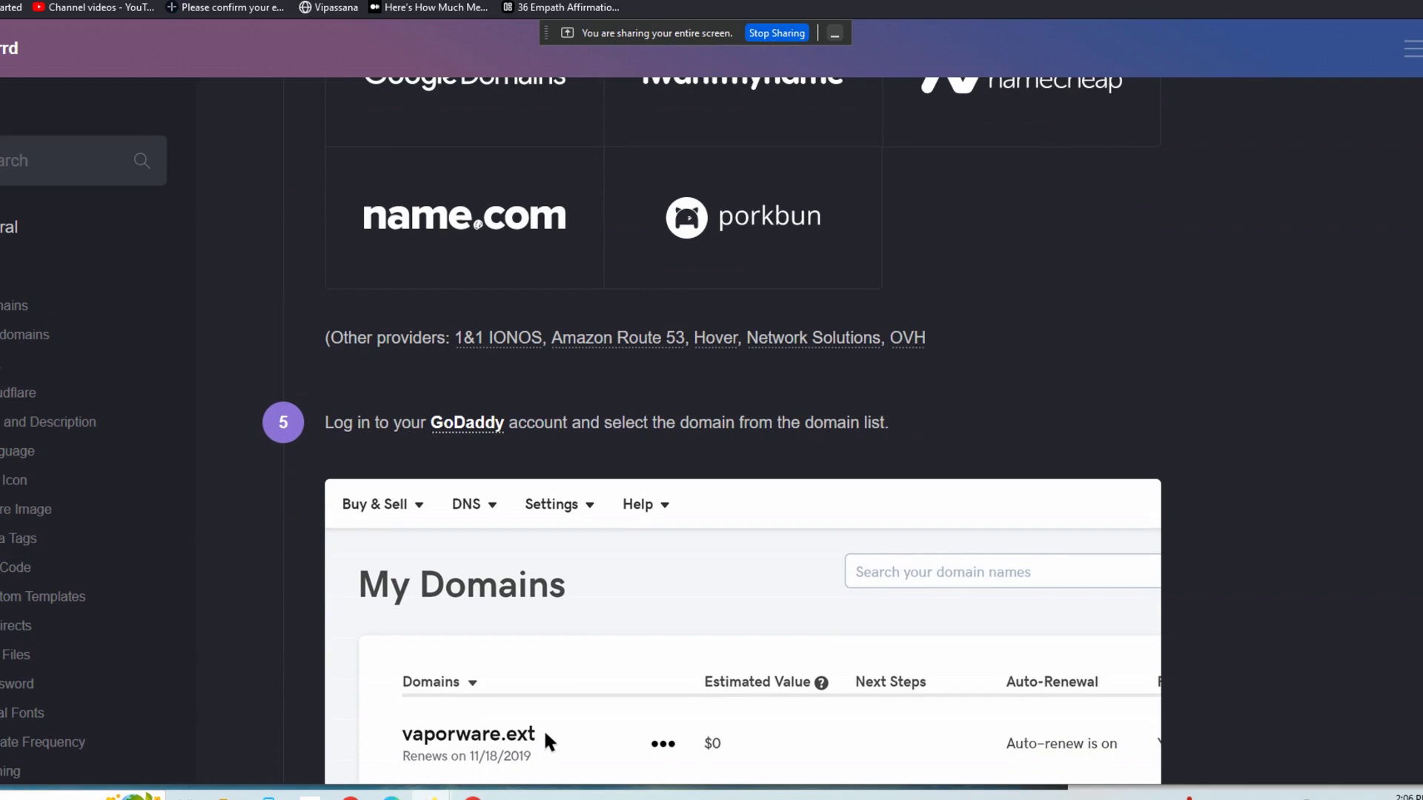
scroll(543, 728, "down", 4)
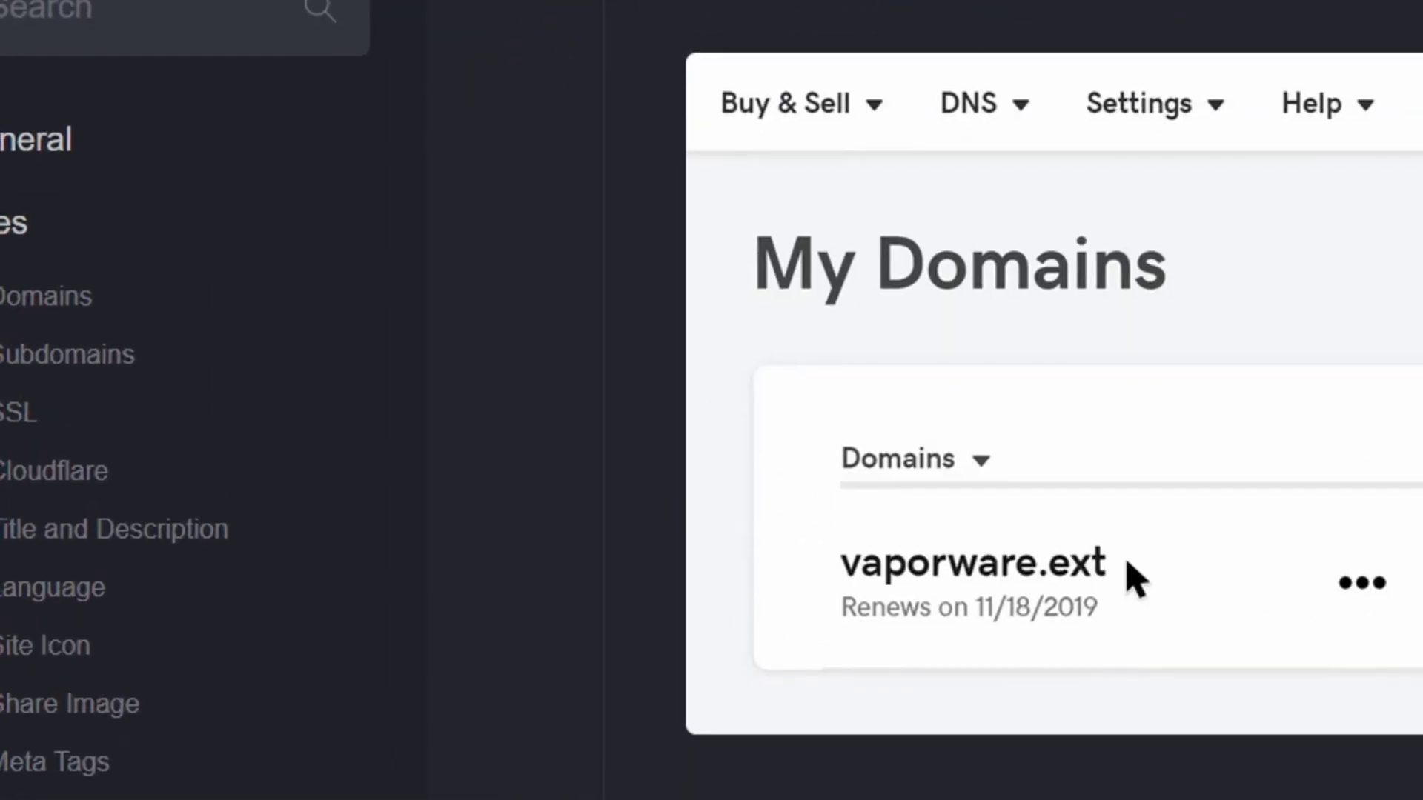
scroll(1052, 400, "down", 8)
scroll(1052, 400, "down", 10)
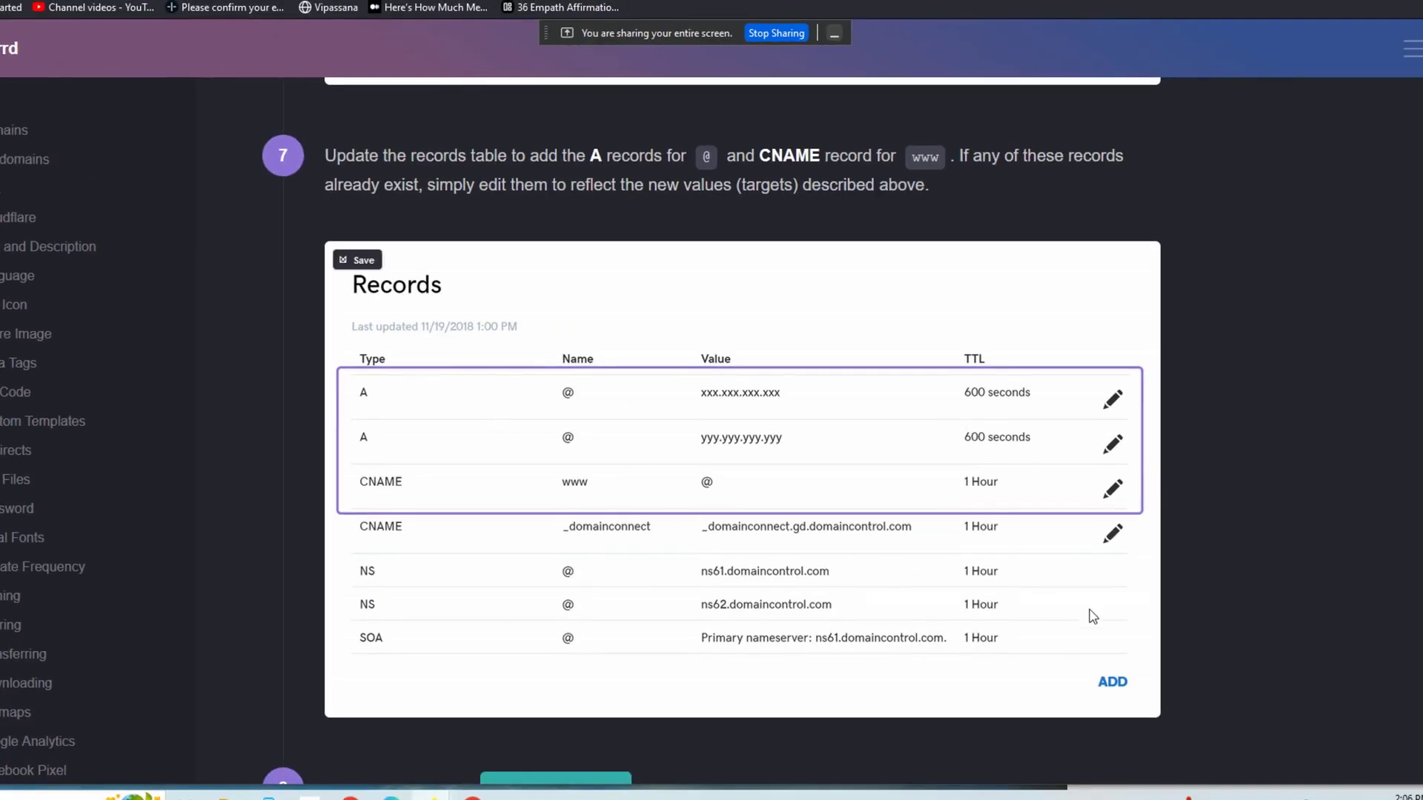
scroll(741, 430, "down", 6)
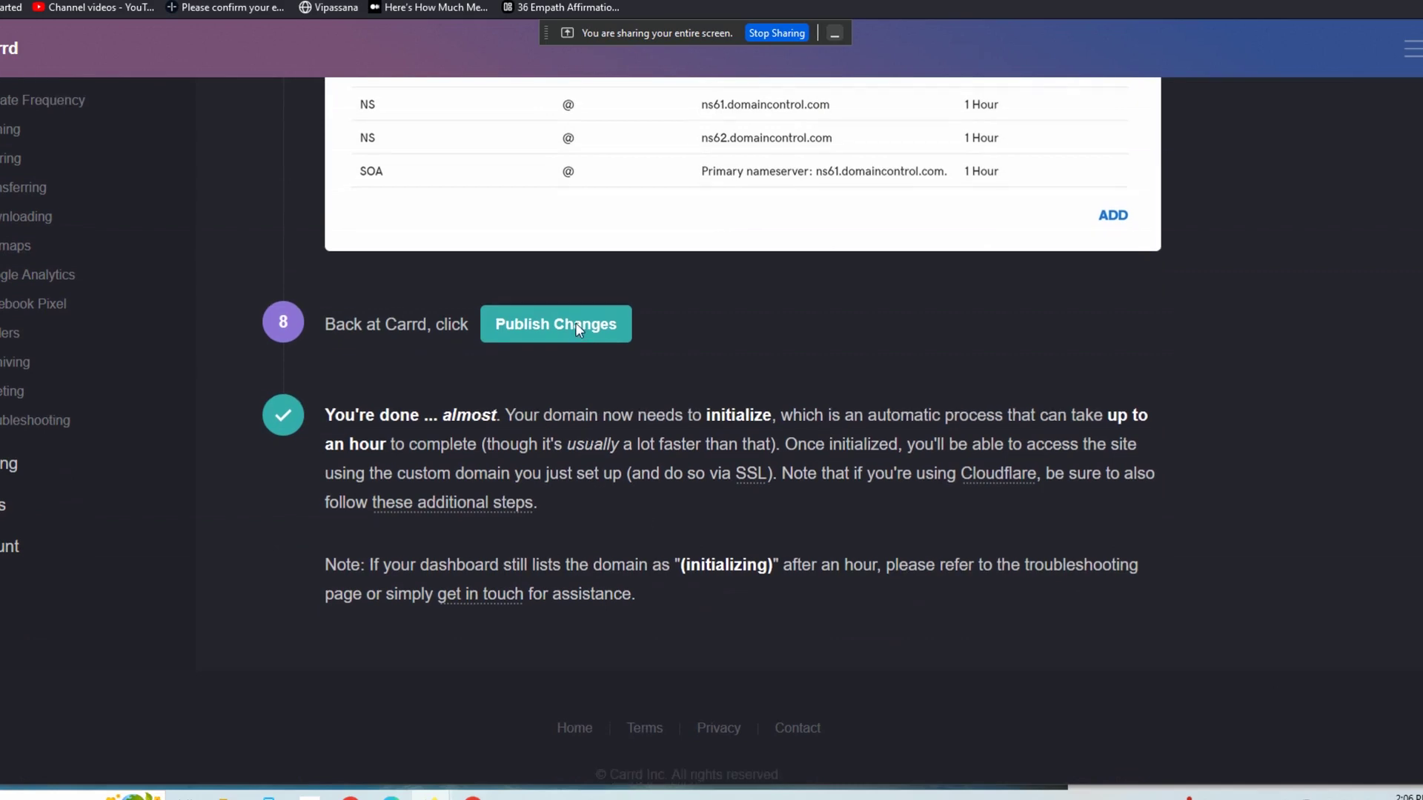
scroll(741, 429, "up", 18)
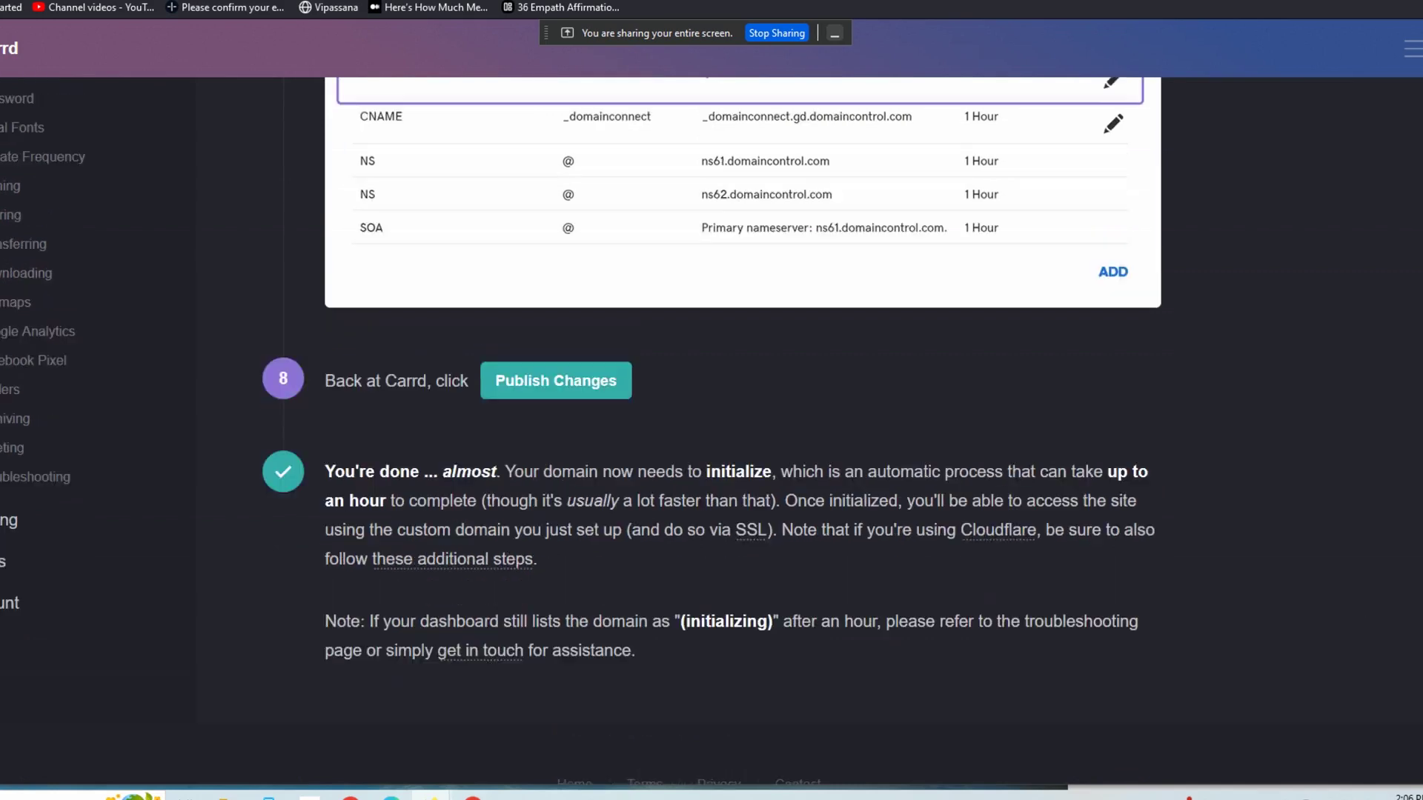
scroll(464, 565, "up", 2)
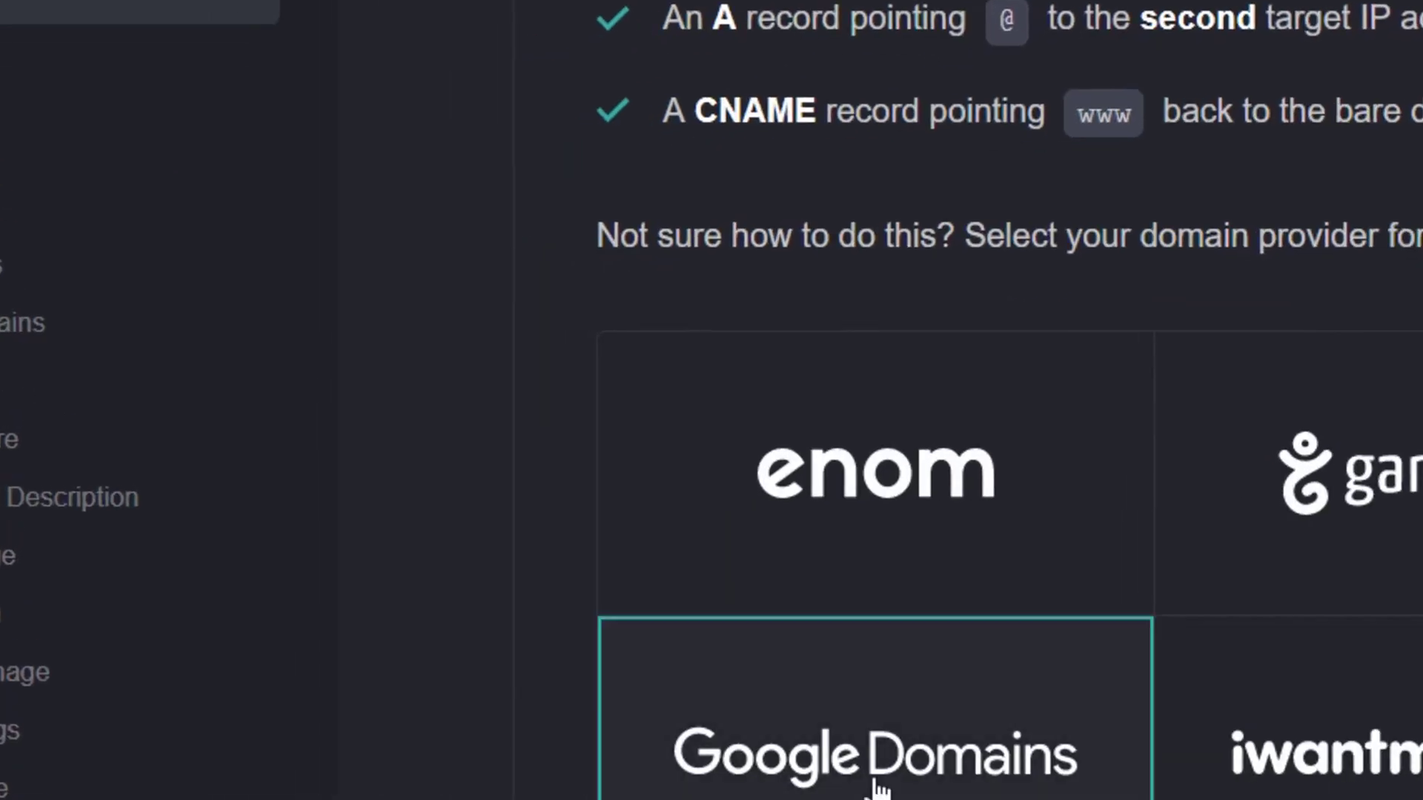
scroll(881, 792, "down", 5)
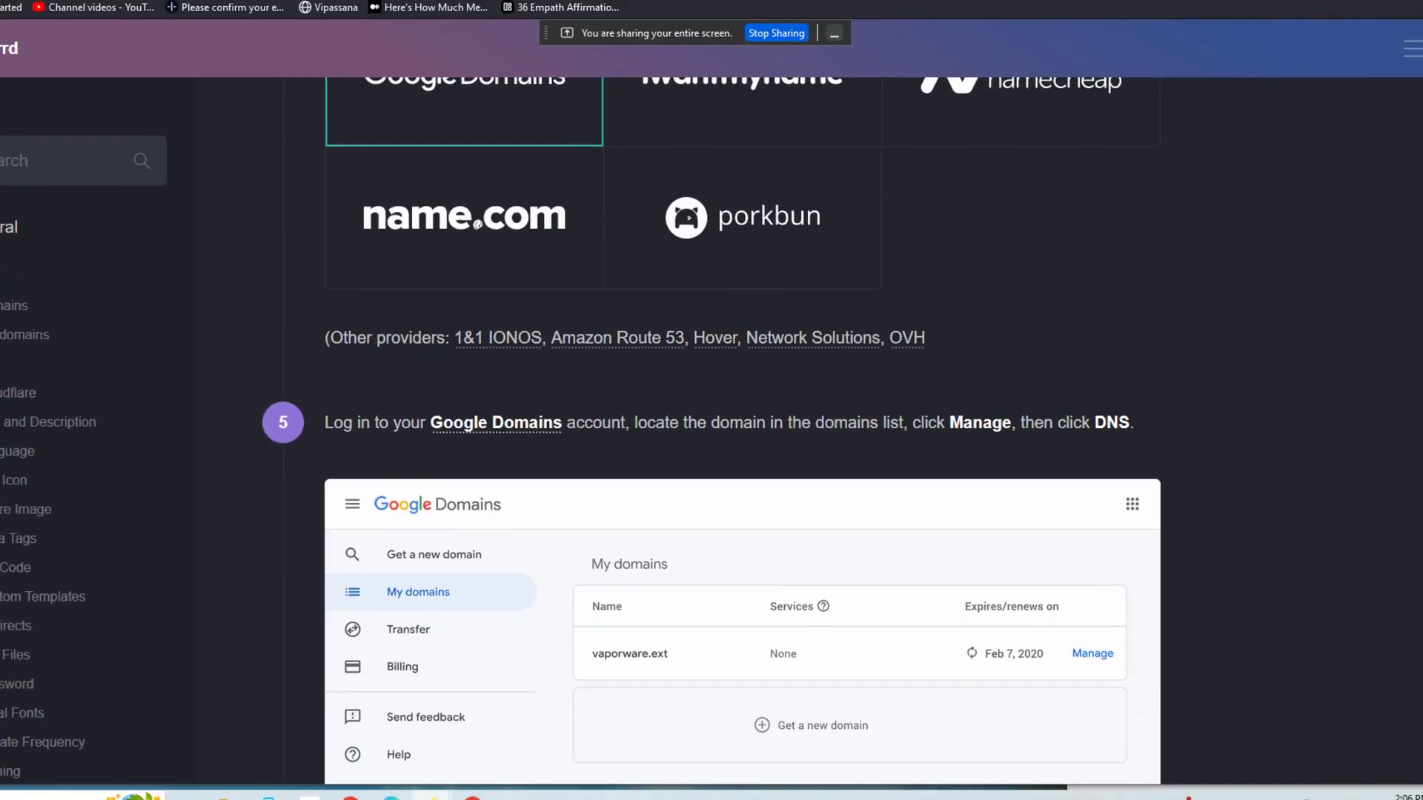
Step: Read through the Google Domains DNS steps, then close the docs tab to return to the editor
scroll(711, 430, "down", 2)
scroll(741, 540, "down", 1)
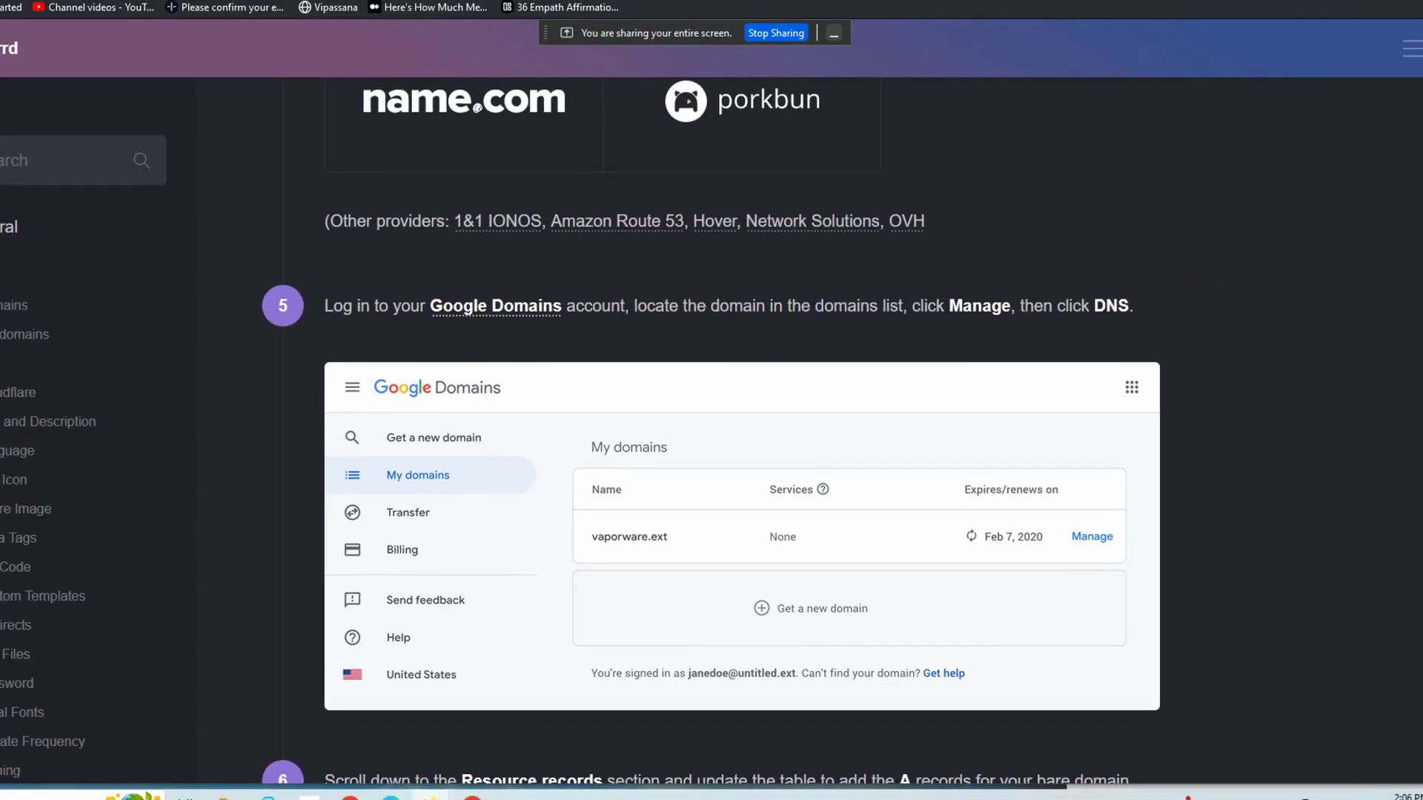
scroll(741, 430, "down", 1)
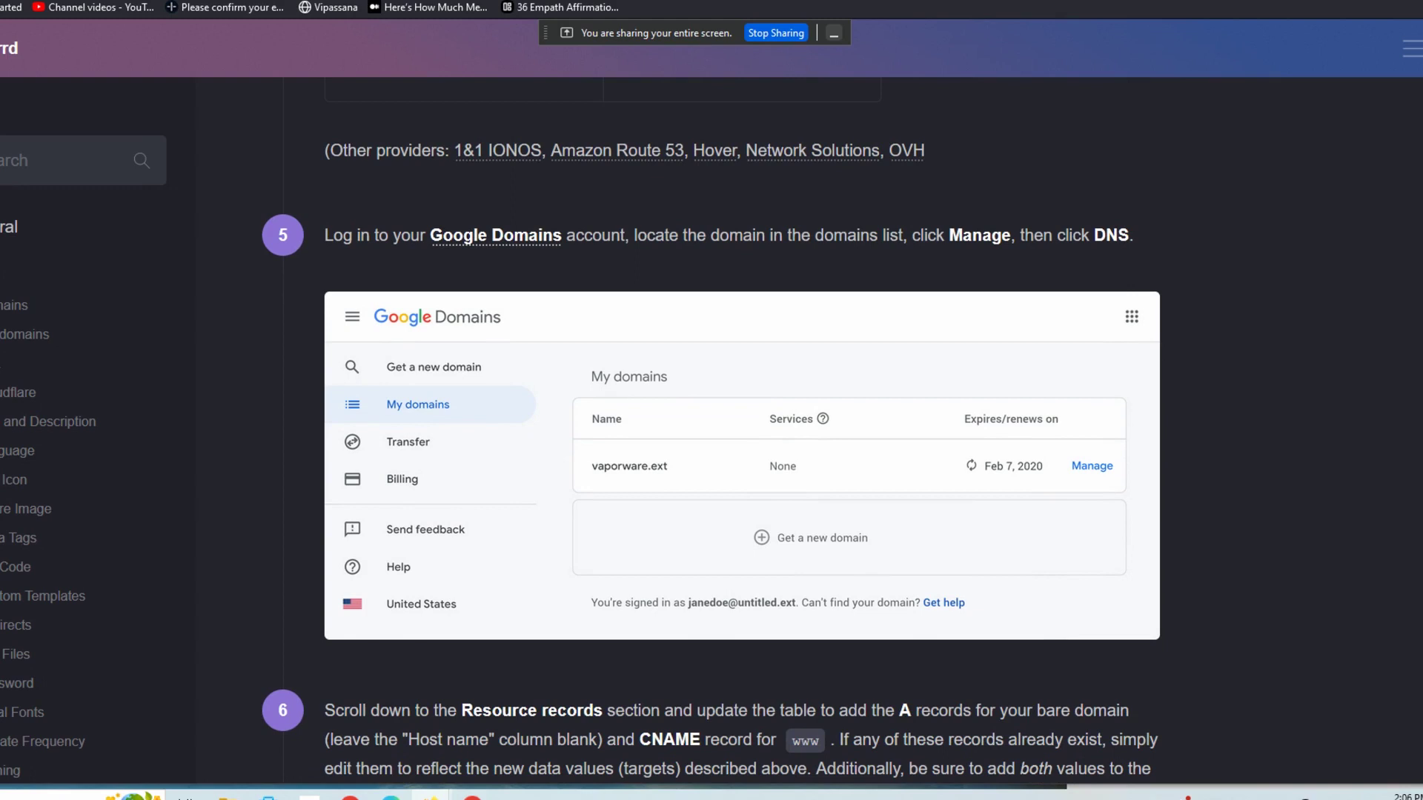
scroll(477, 251, "down", 1)
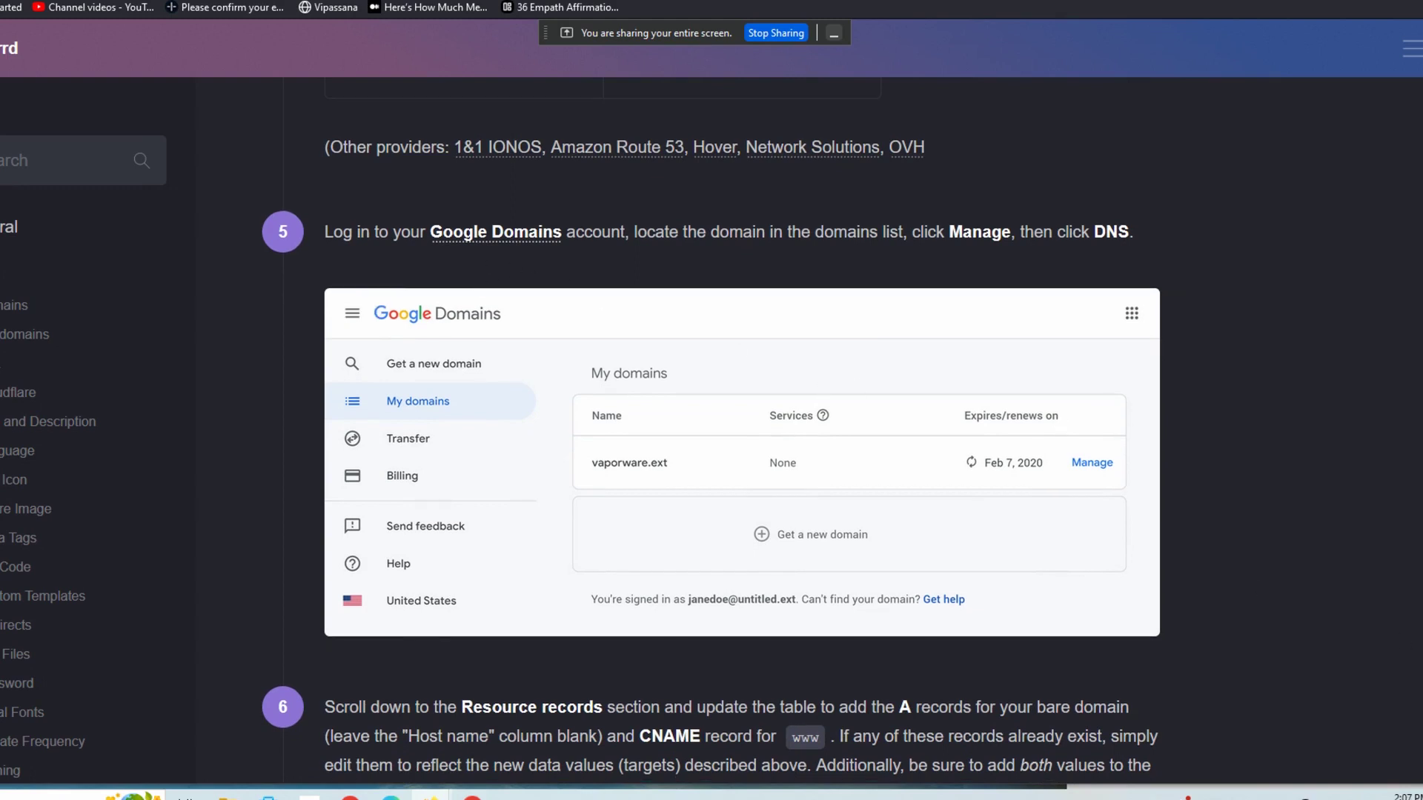
scroll(741, 459, "down", 1)
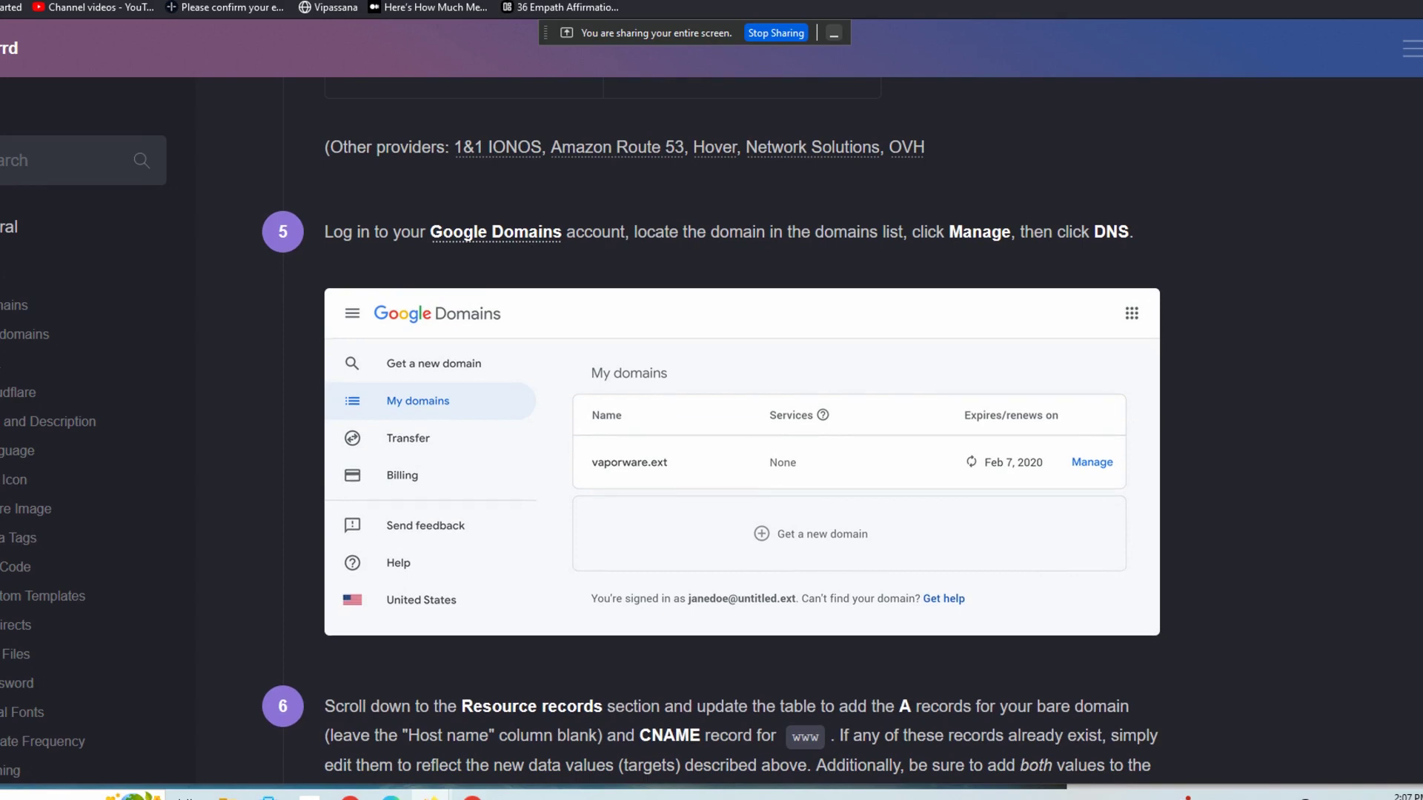
scroll(741, 445, "down", 8)
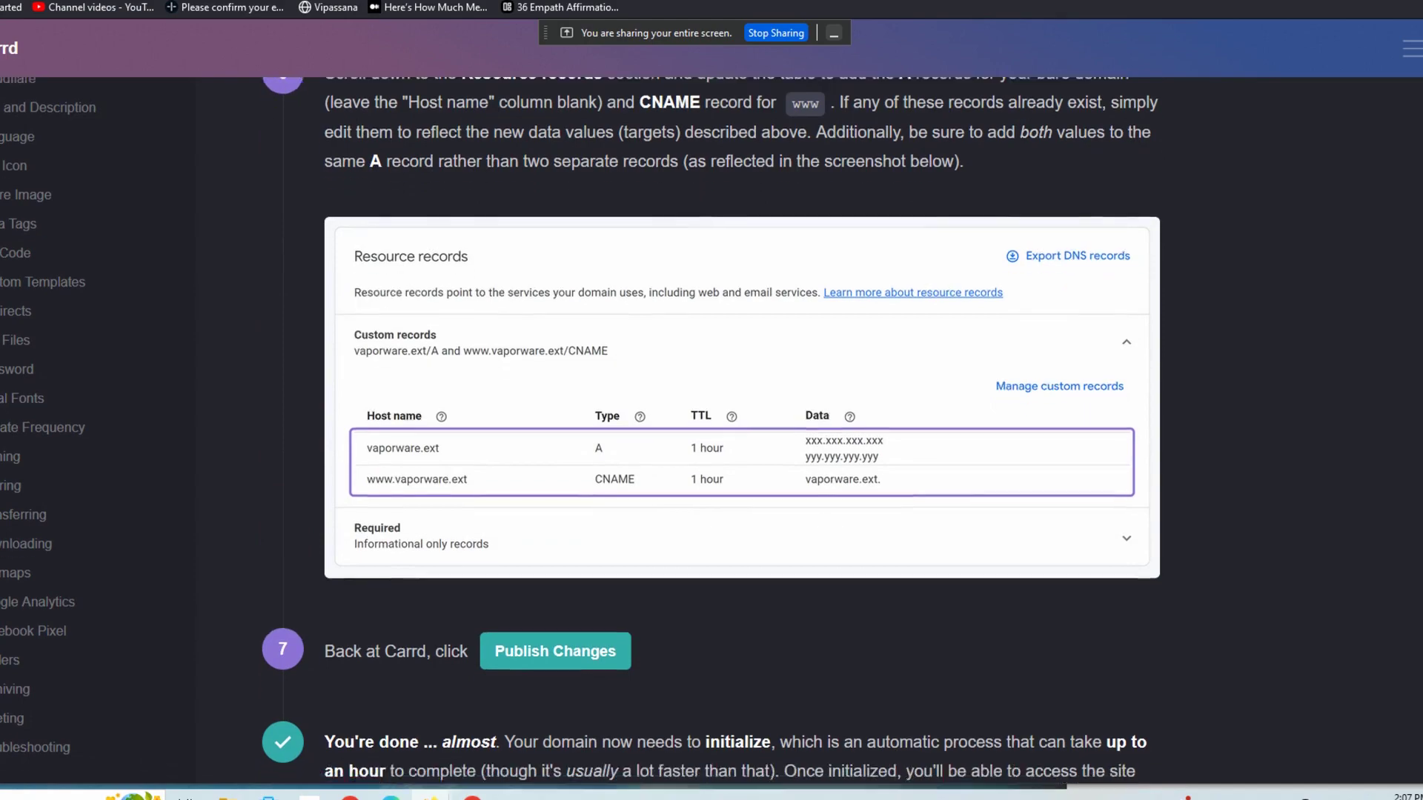
scroll(741, 430, "up", 15)
scroll(531, 314, "up", 1)
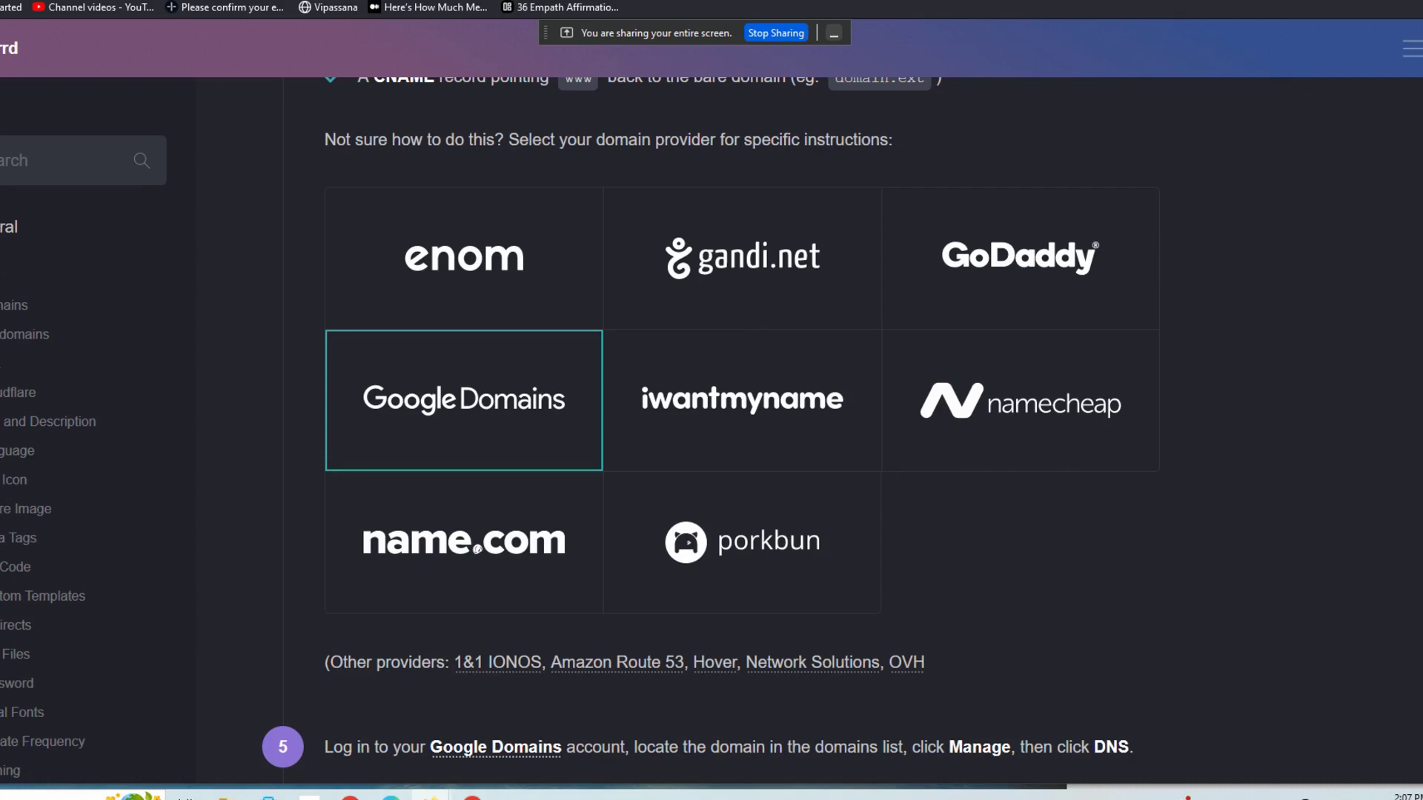
scroll(741, 415, "down", 3)
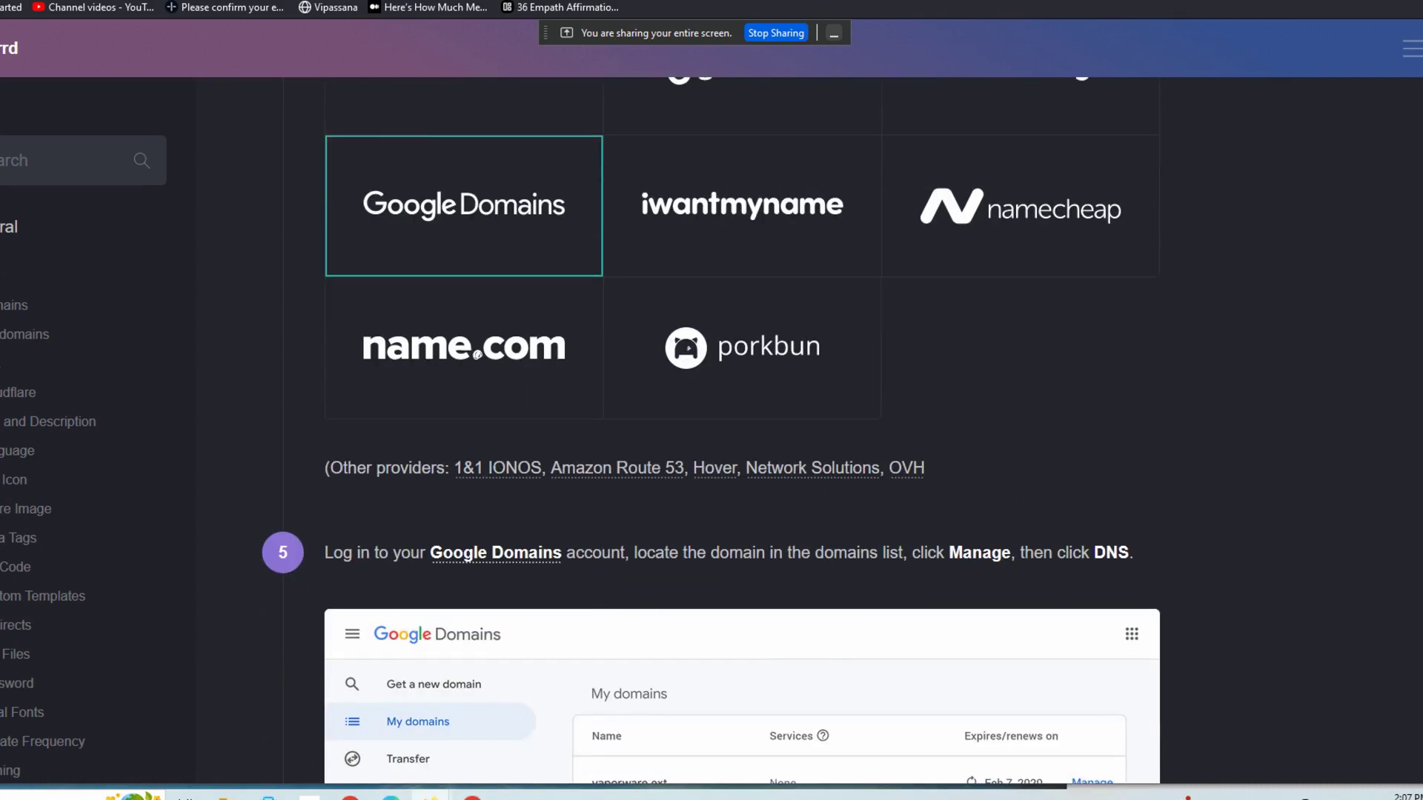
key("ctrl+w")
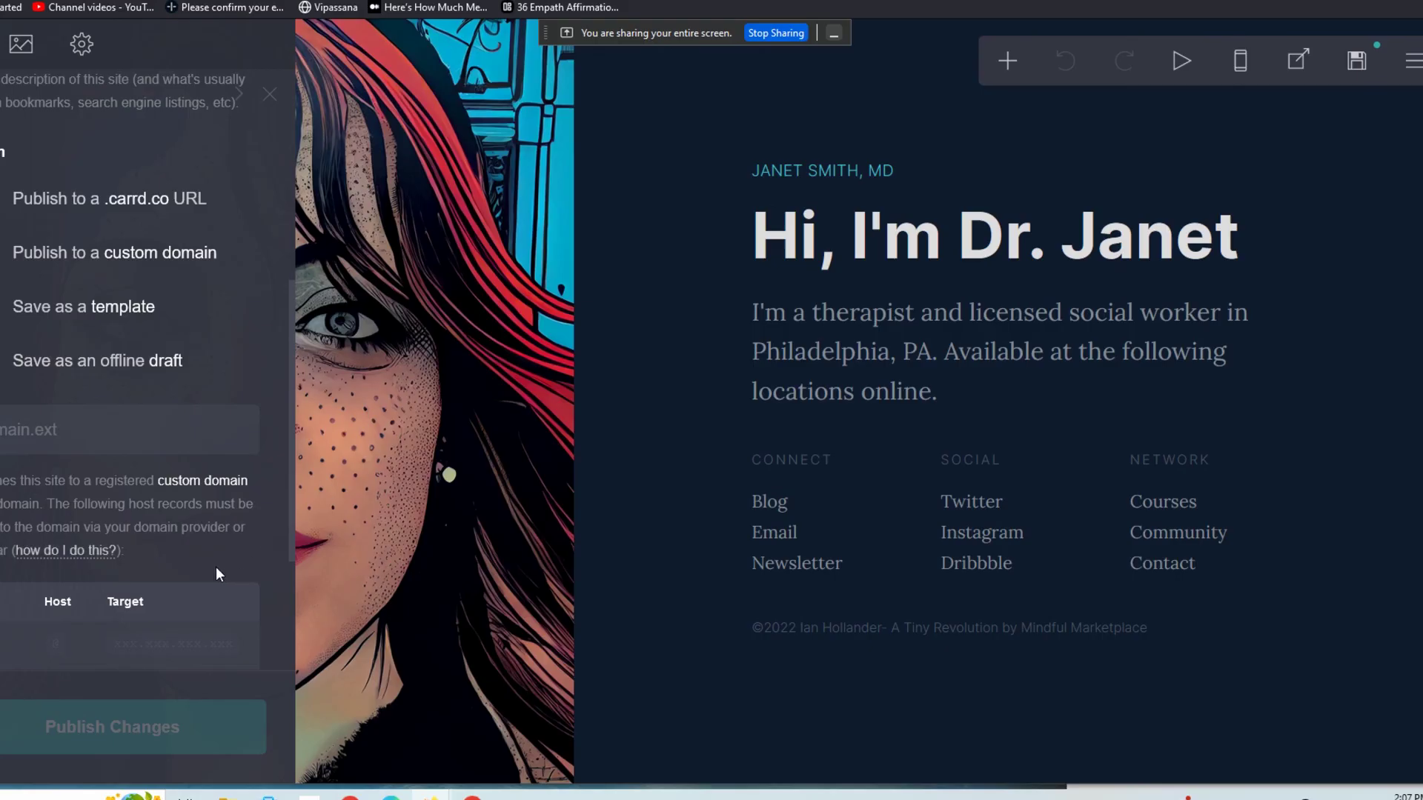
scroll(291, 559, "down", 3)
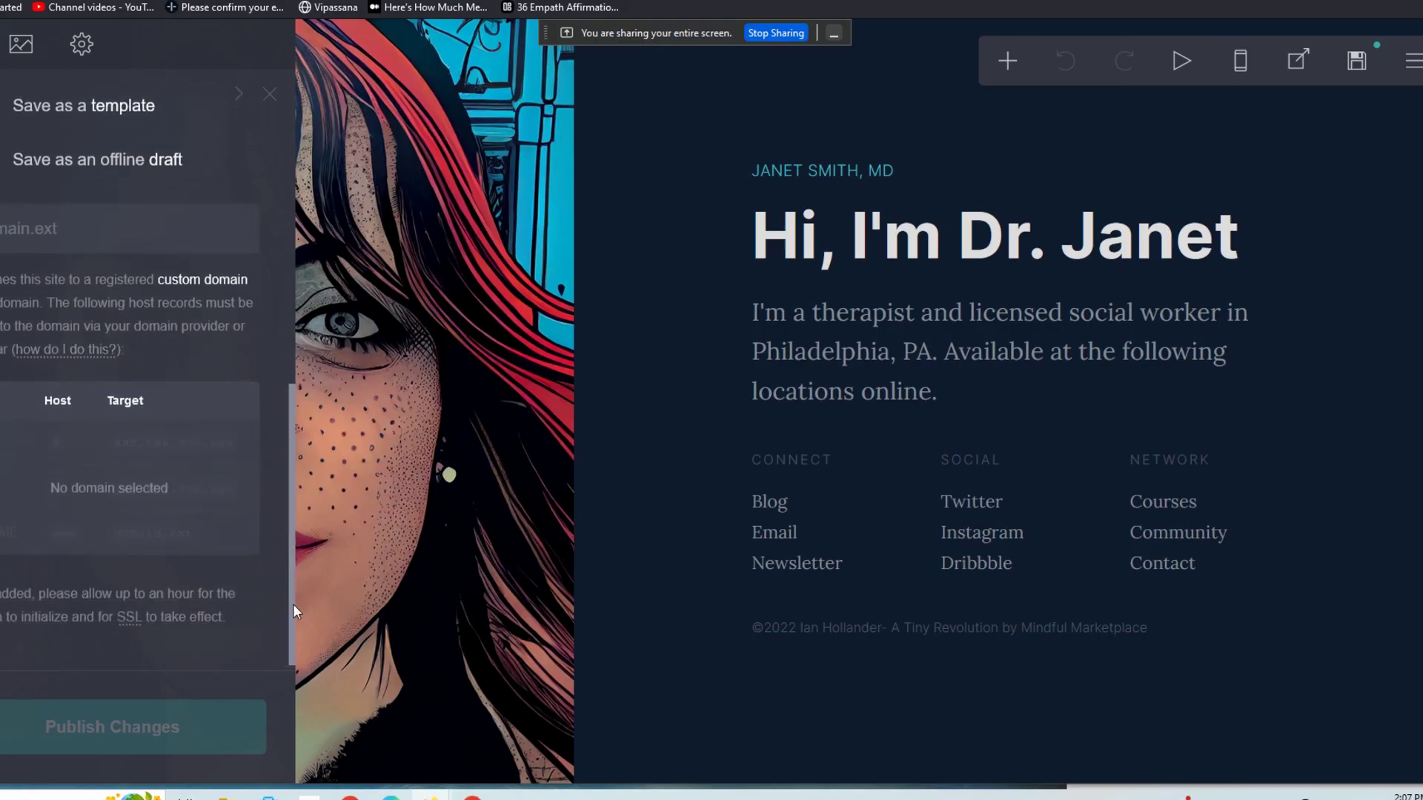
left_click_drag(294, 610, 326, 452)
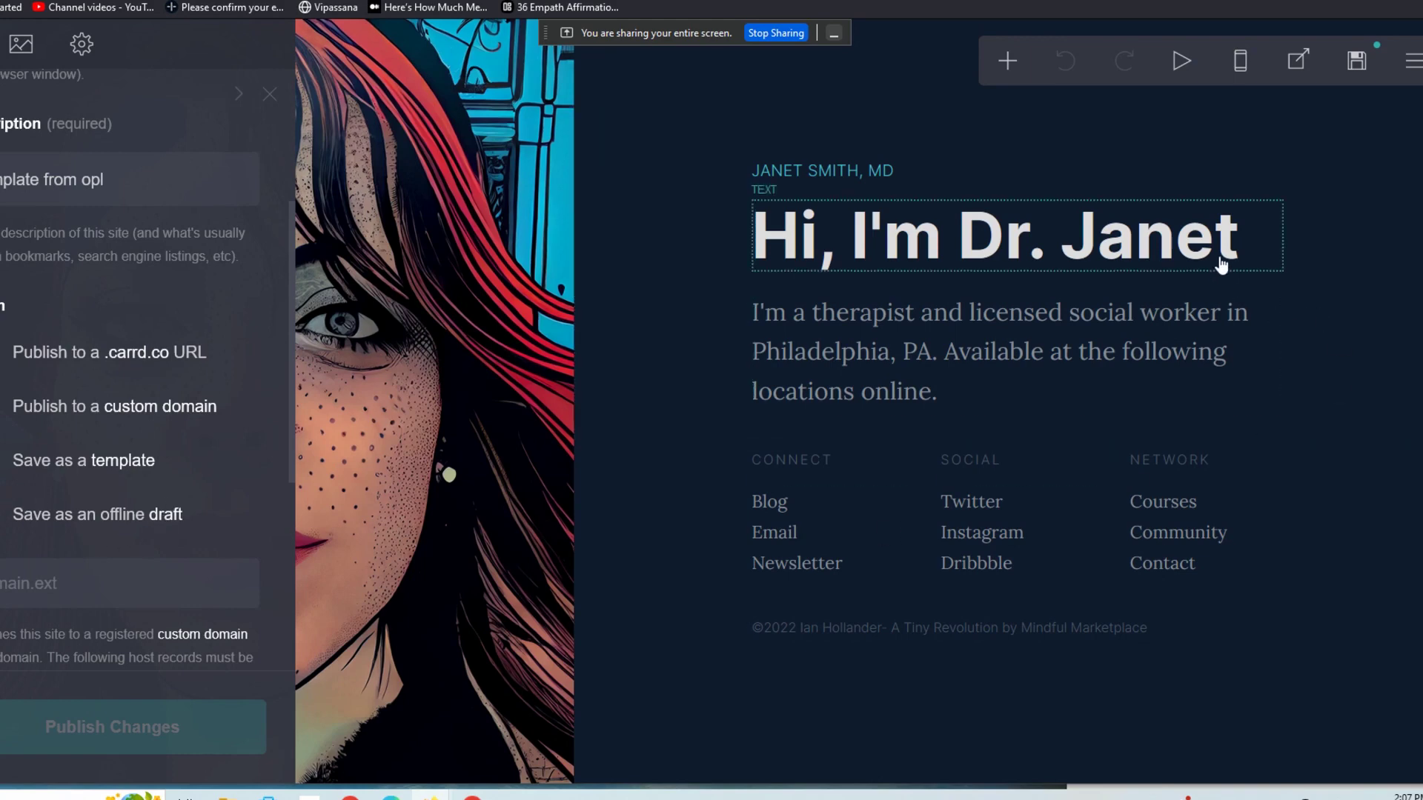
left_click(1356, 63)
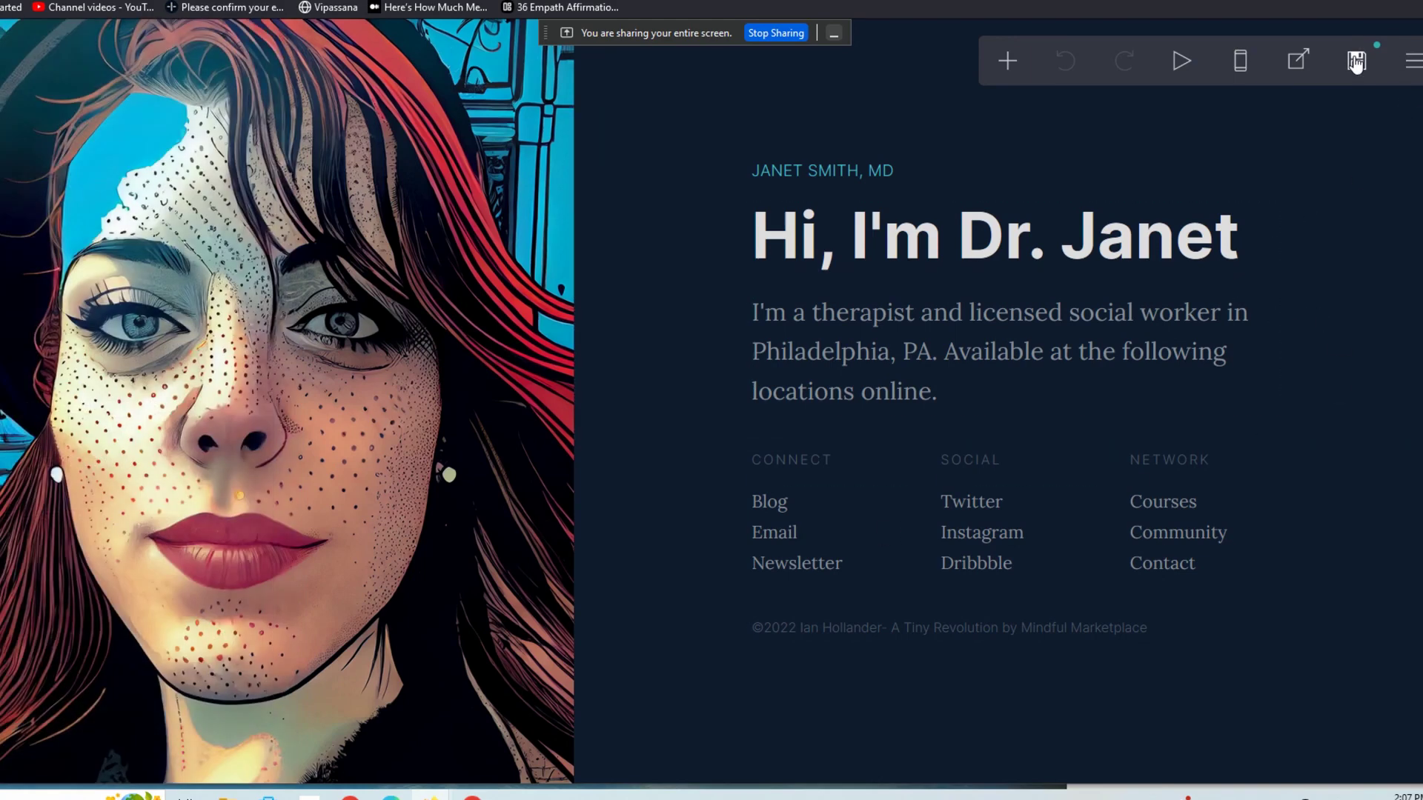
left_click(1356, 62)
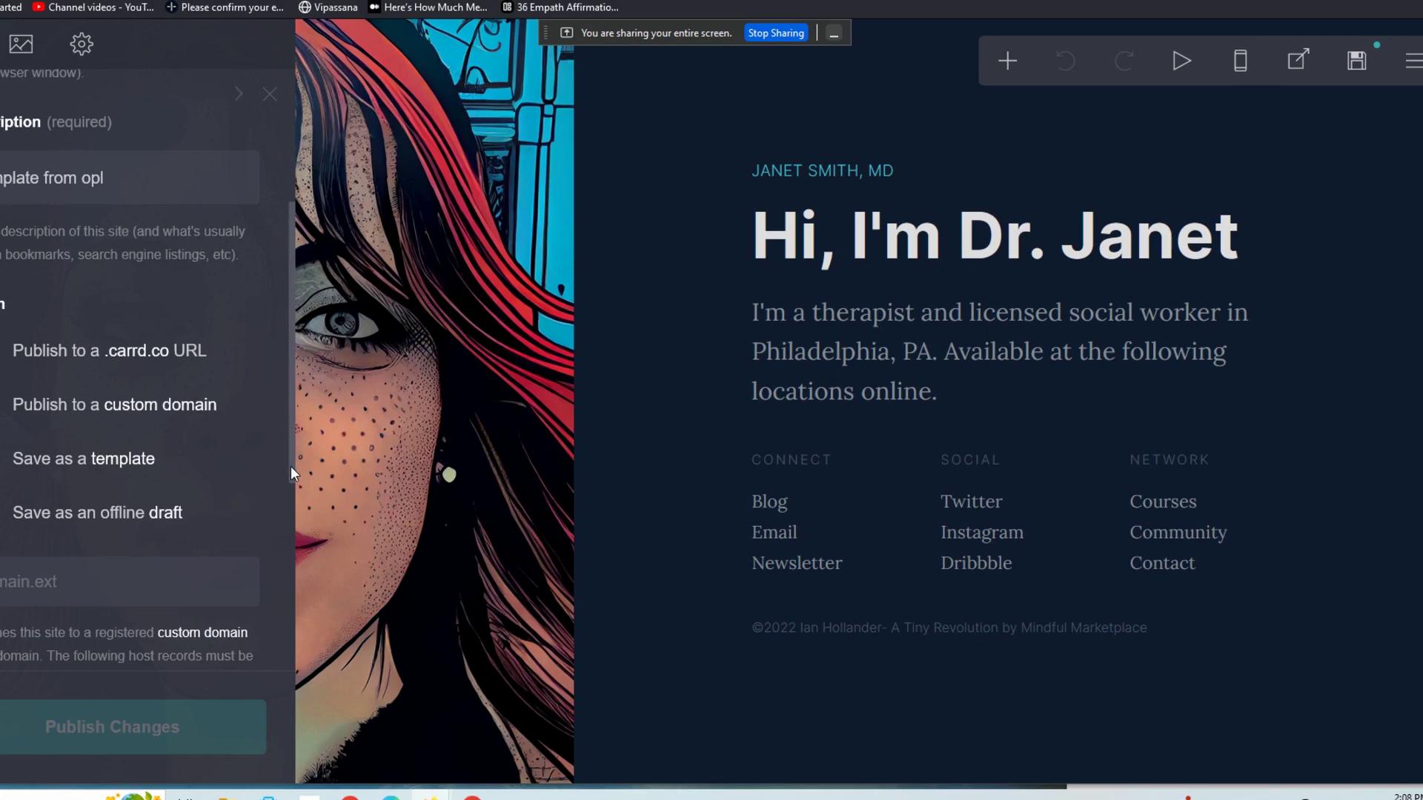
left_click_drag(290, 466, 287, 683)
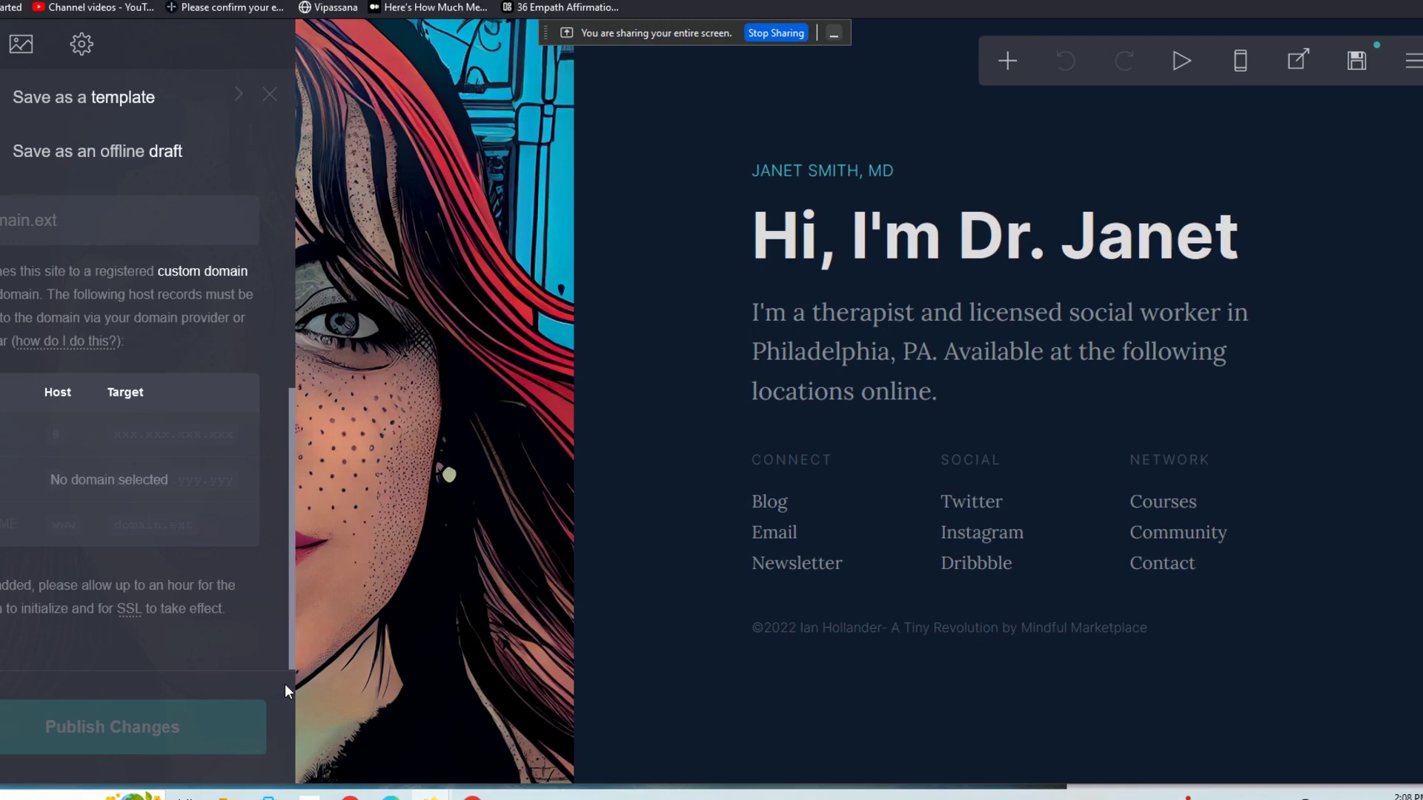
left_click_drag(285, 651, 297, 508)
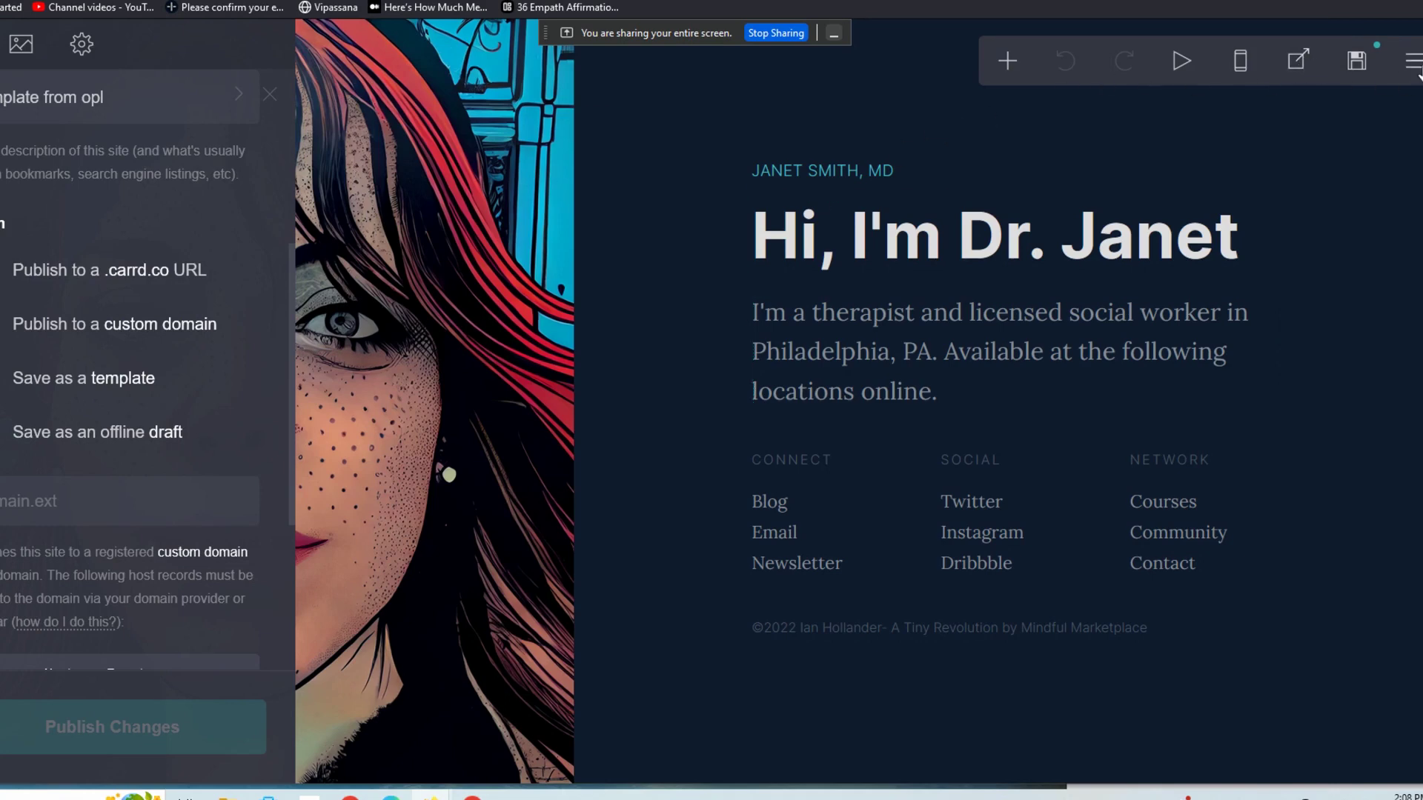
left_click(1411, 61)
Step: Go to the Dashboard, confirming Exit and Leave page despite unpublished changes
left_click(1308, 586)
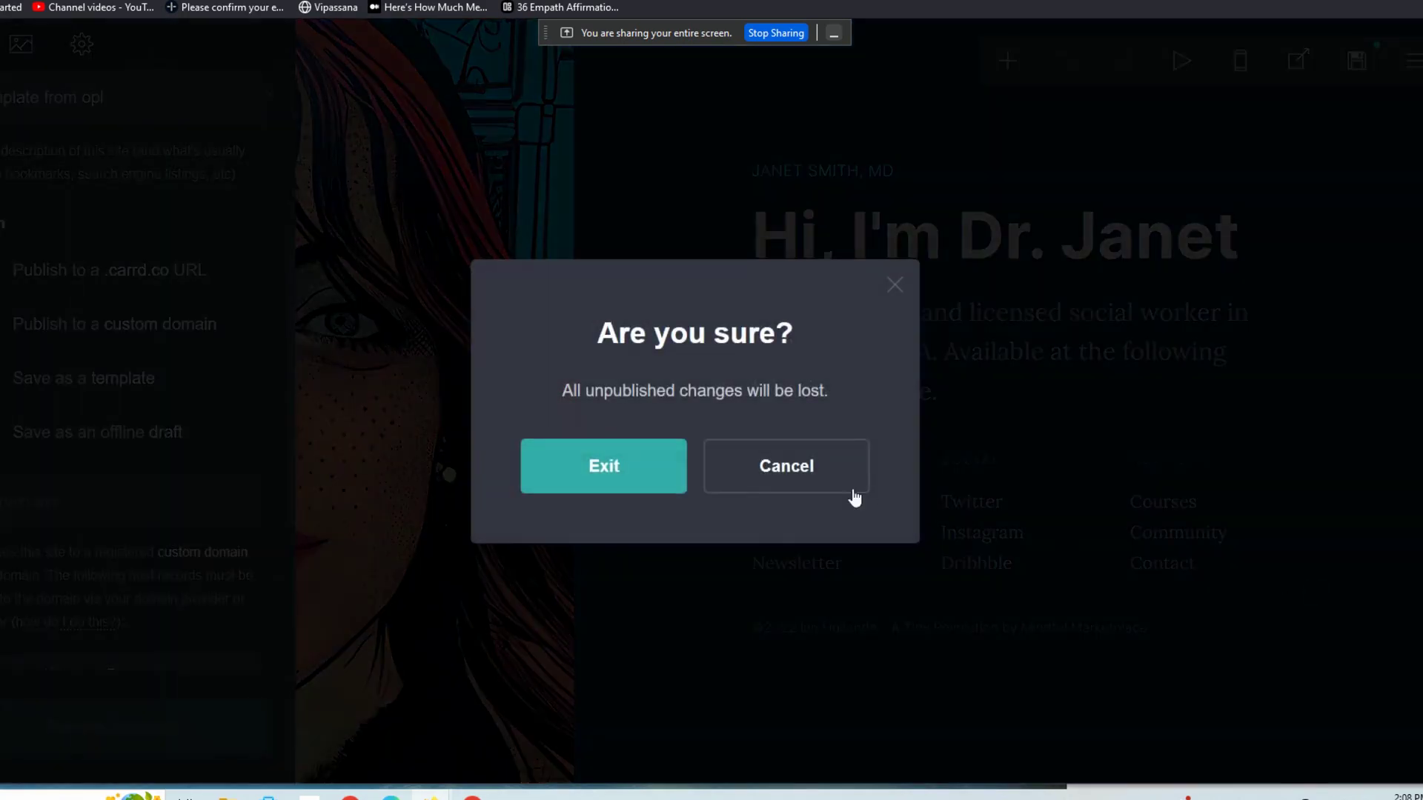
left_click(632, 475)
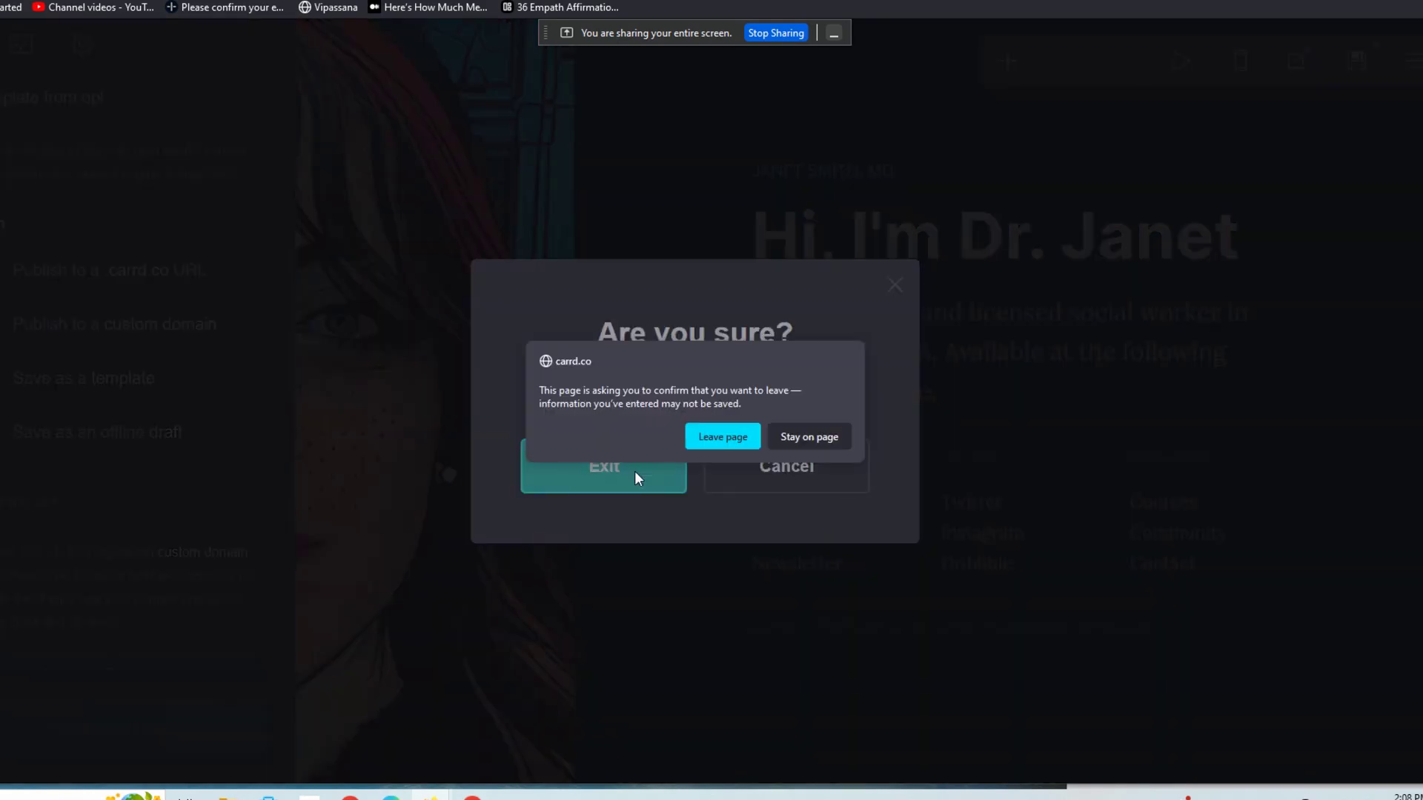
left_click(713, 439)
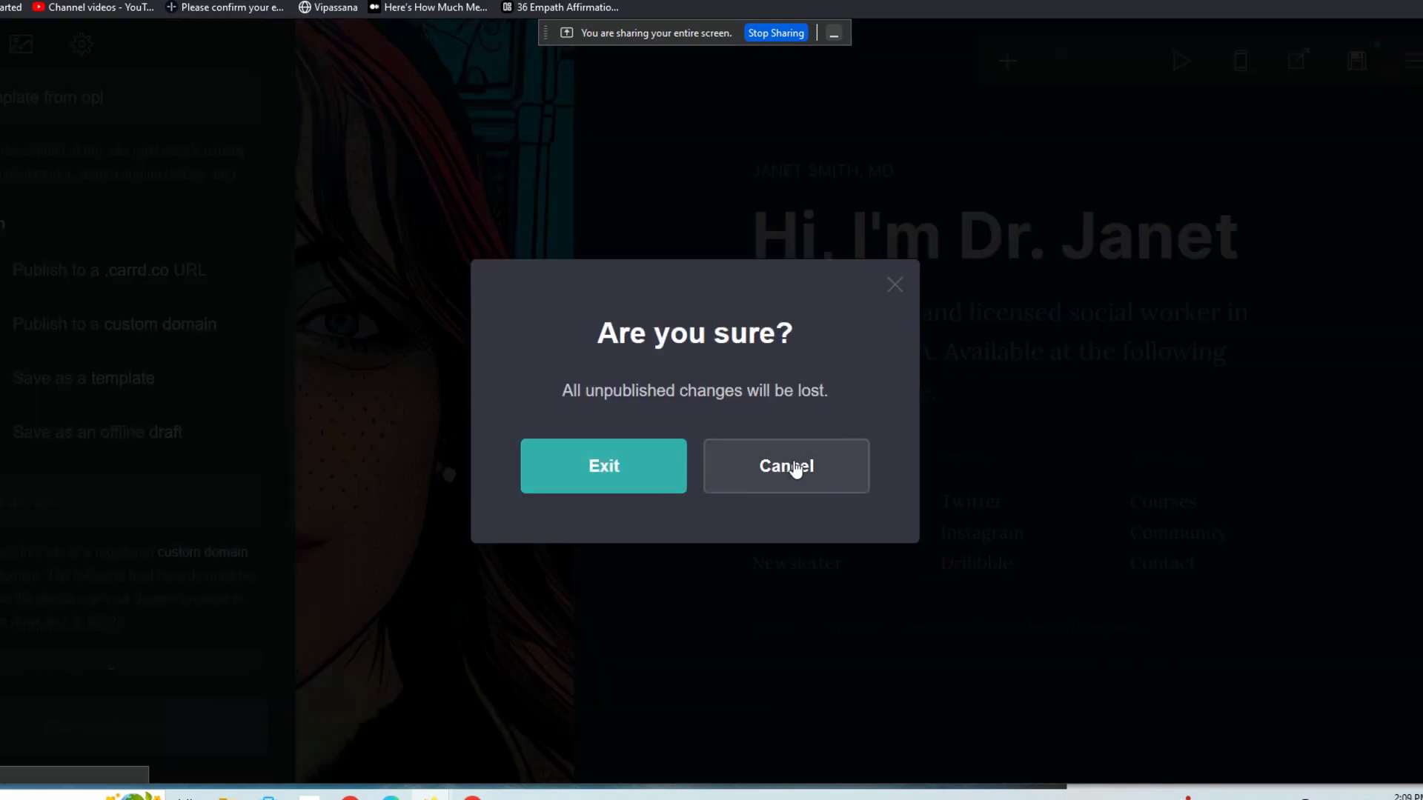